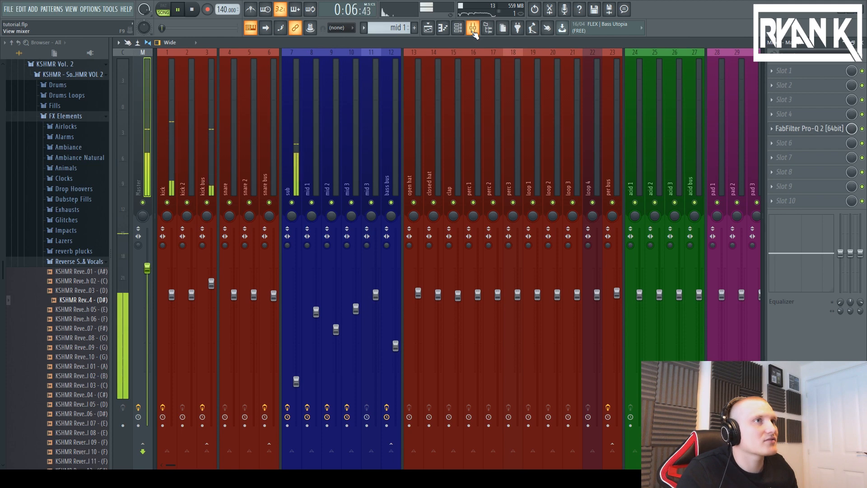
Stop playback, switch from the mixer to the playlist, and open the mid 1 pattern's notes along with the channel rack.
{"action": "left_click", "coordinate": [473, 28]}
{"action": "left_click", "coordinate": [192, 10]}
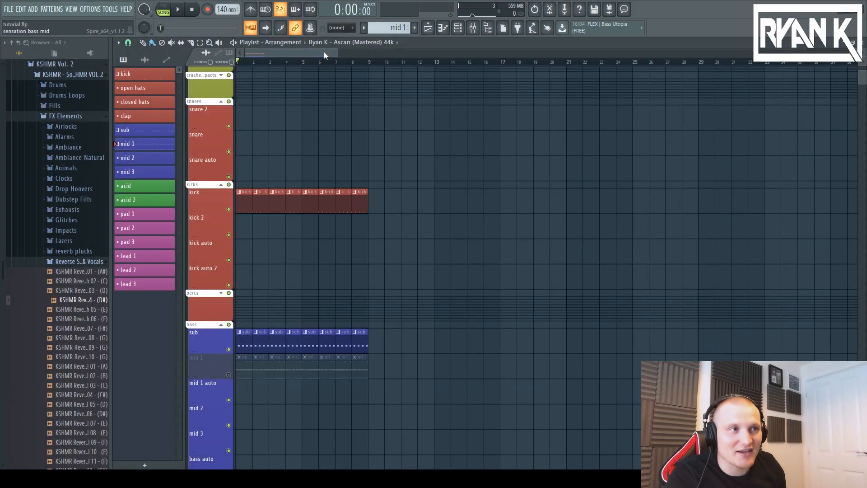
{"action": "double_click", "coordinate": [340, 375]}
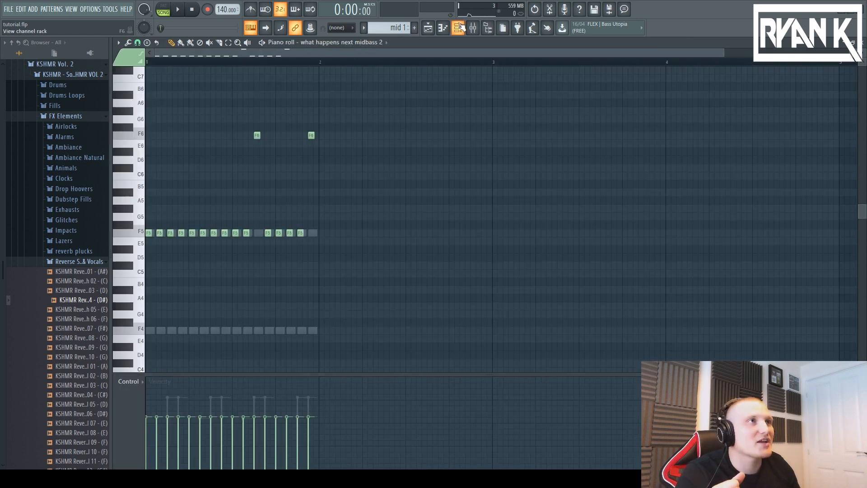
{"action": "left_click", "coordinate": [459, 28]}
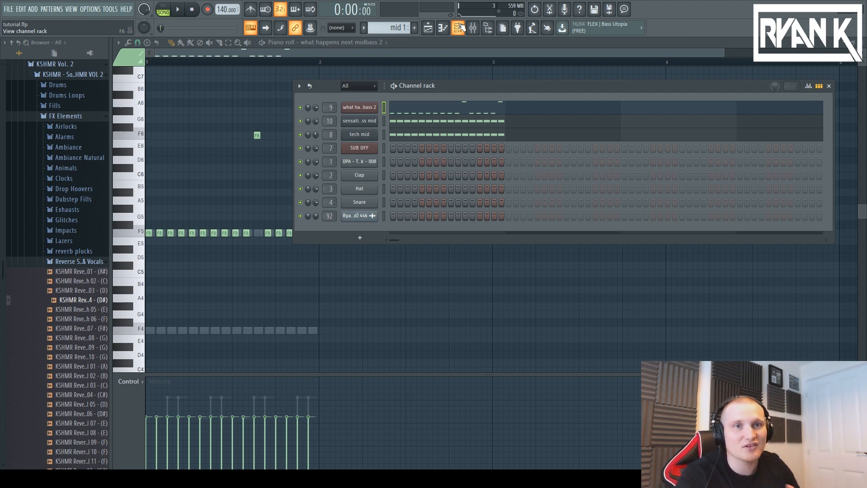
Play the pattern in pattern mode with tech mid, sensation bass mid and what happens next midbass 2 soloed individually, and with all three enabled.
{"action": "left_click", "coordinate": [300, 122]}
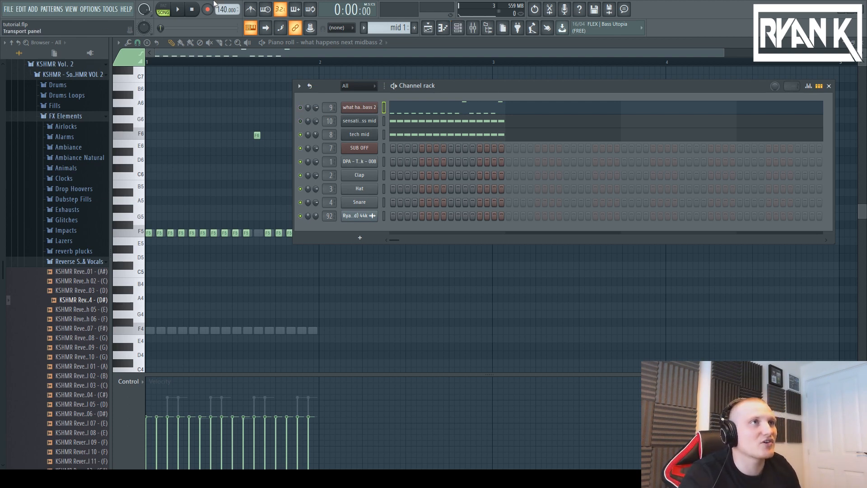
{"action": "left_click", "coordinate": [164, 5]}
{"action": "key", "text": "space"}
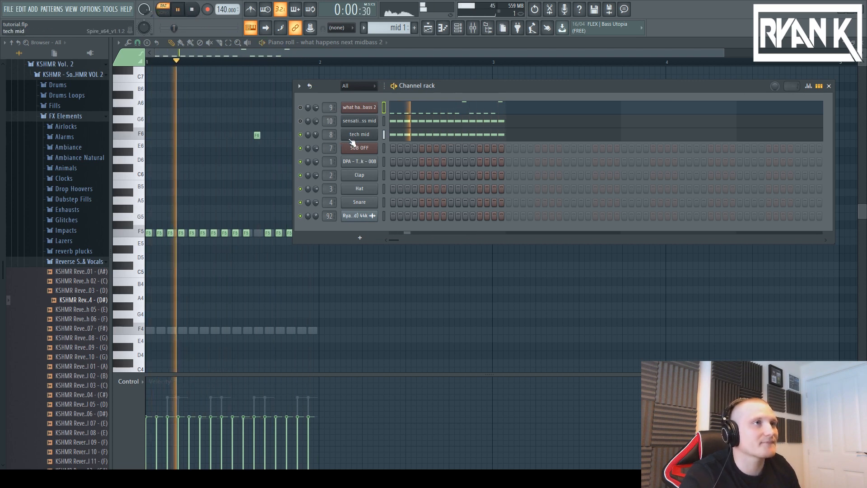
{"action": "left_click", "coordinate": [301, 135]}
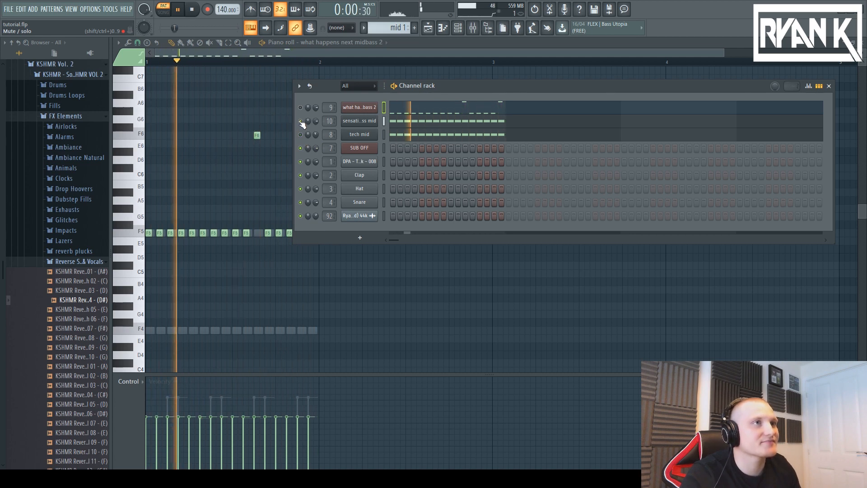
{"action": "left_click", "coordinate": [301, 107]}
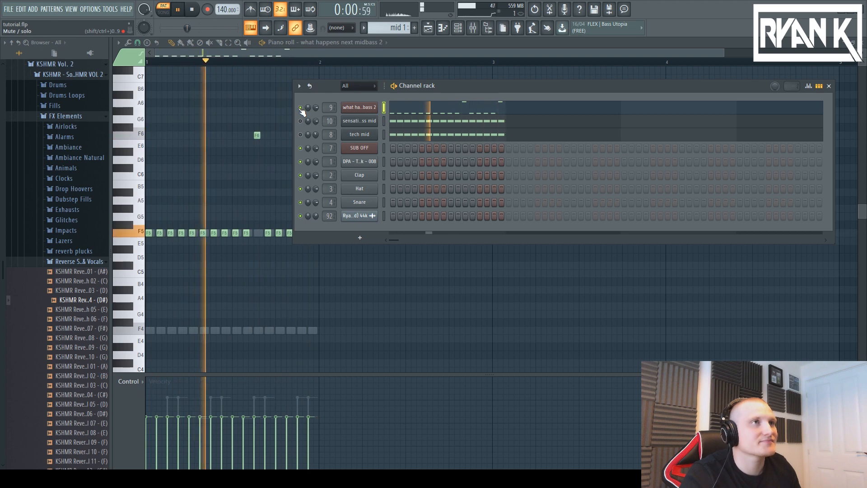
{"action": "left_click", "coordinate": [193, 10]}
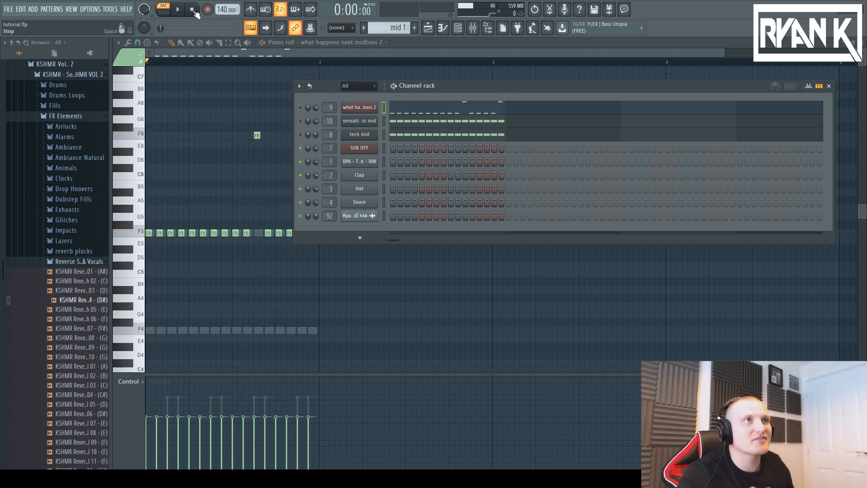
{"action": "key", "text": "space"}
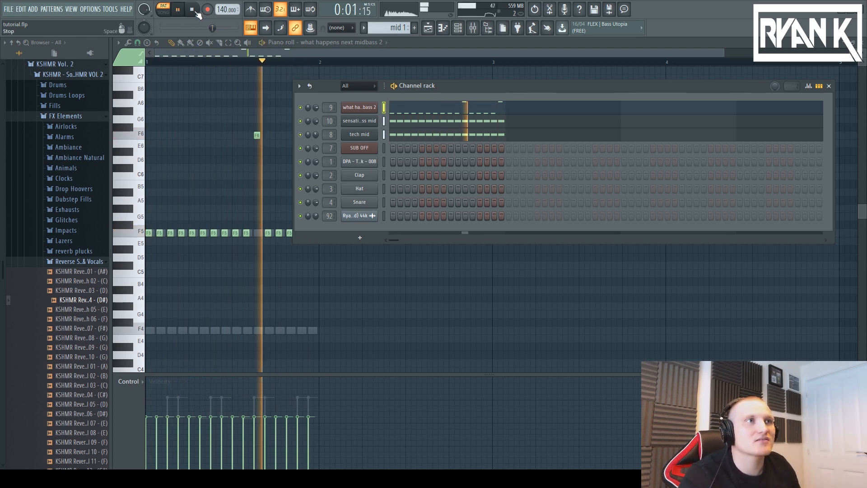
{"action": "left_click", "coordinate": [197, 11]}
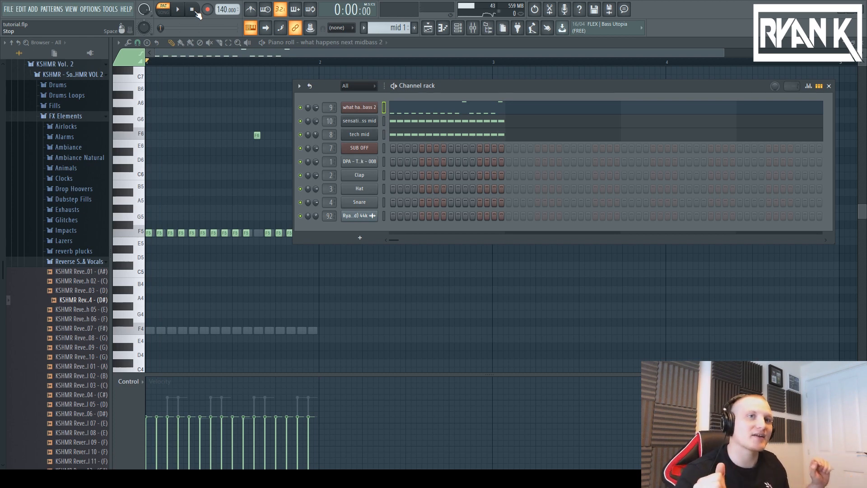
Open the tech mid channel's notes in the piano roll, zoomed in to the first bar.
{"action": "right_click", "coordinate": [362, 136]}
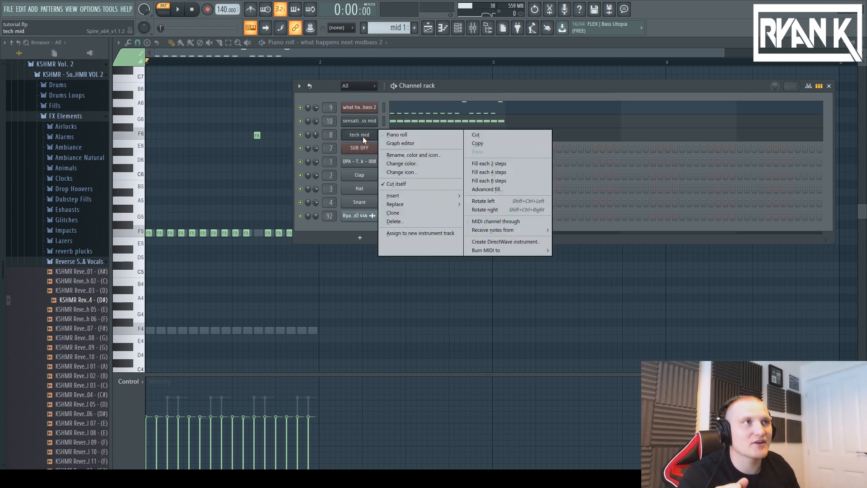
{"action": "left_click", "coordinate": [398, 134]}
{"action": "left_click_drag", "start_coordinate": [720, 53], "coordinate": [307, 116]}
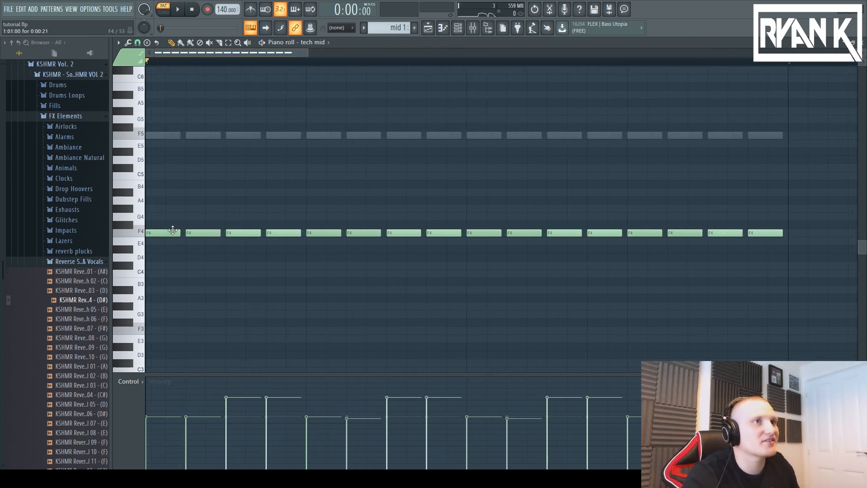
Delete the first F4 note of each of the four beats in the tech mid channel.
{"action": "left_click", "coordinate": [203, 232]}
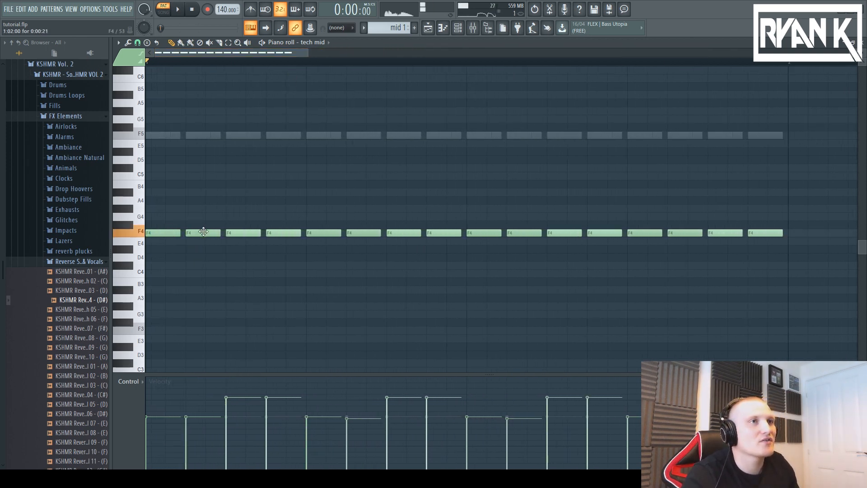
{"action": "left_click", "coordinate": [254, 239]}
{"action": "right_click", "coordinate": [265, 243]}
{"action": "left_click", "coordinate": [247, 231]}
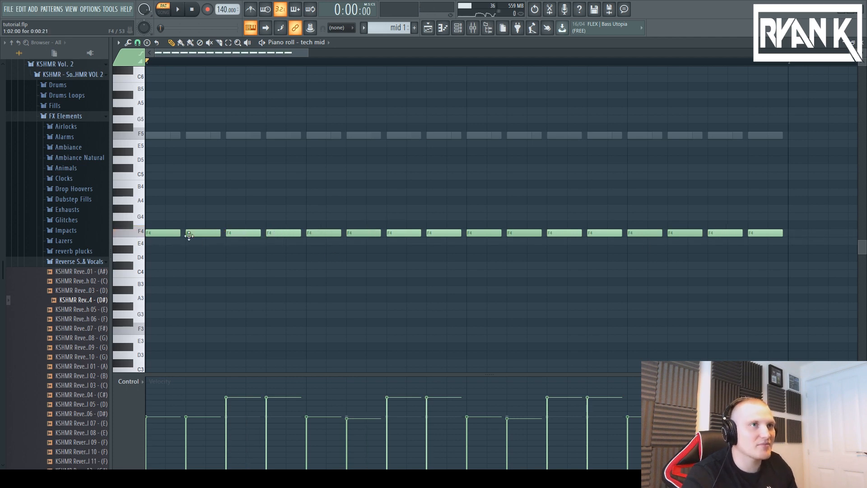
{"action": "right_click", "coordinate": [166, 233]}
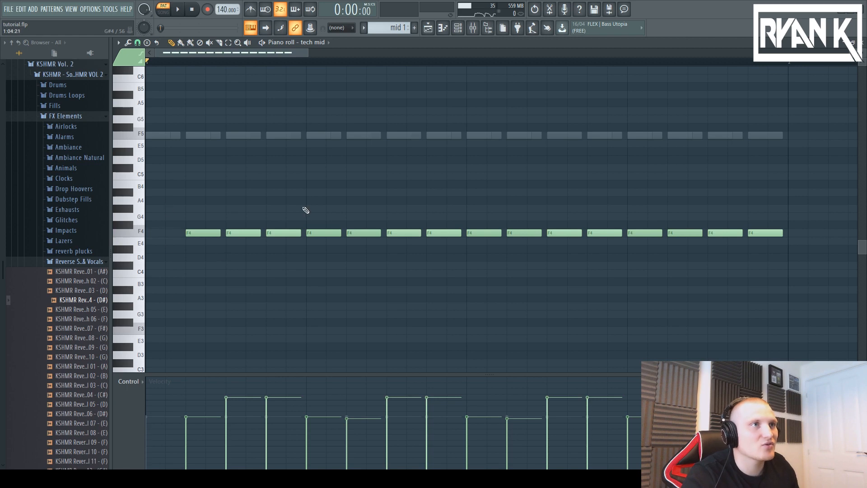
{"action": "right_click", "coordinate": [331, 233]}
{"action": "right_click", "coordinate": [485, 233]}
{"action": "right_click", "coordinate": [644, 233]}
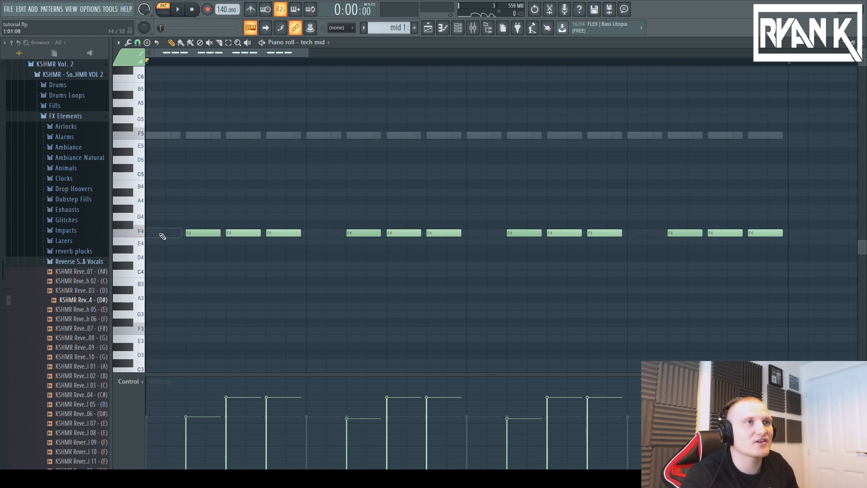
Check the channel rack, then try an F4 note at the start of the tech mid bar and remove it again.
{"action": "left_click", "coordinate": [457, 28]}
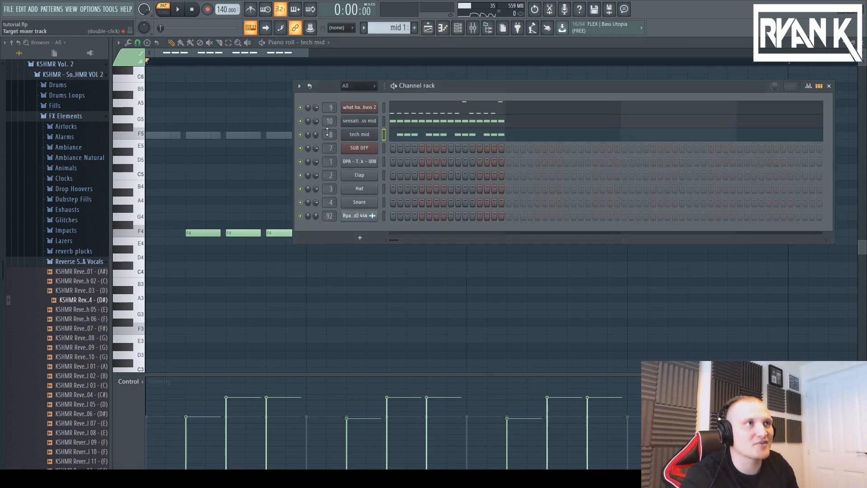
{"action": "left_click", "coordinate": [281, 52]}
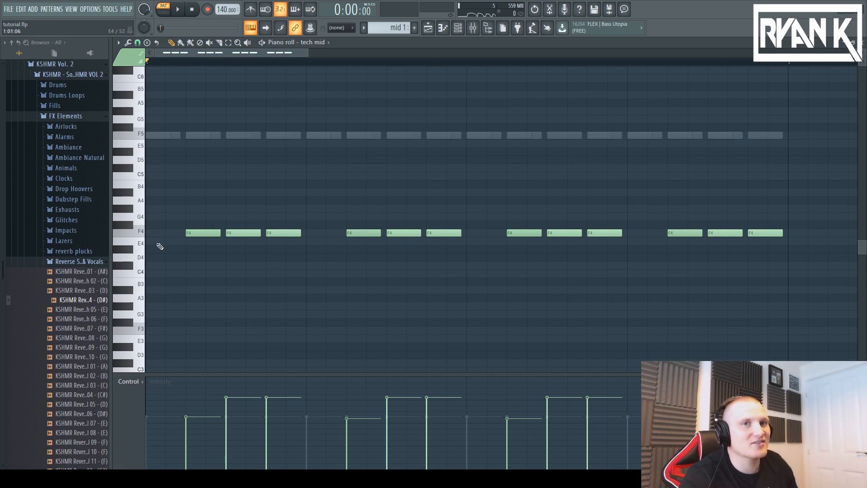
{"action": "left_click", "coordinate": [156, 233]}
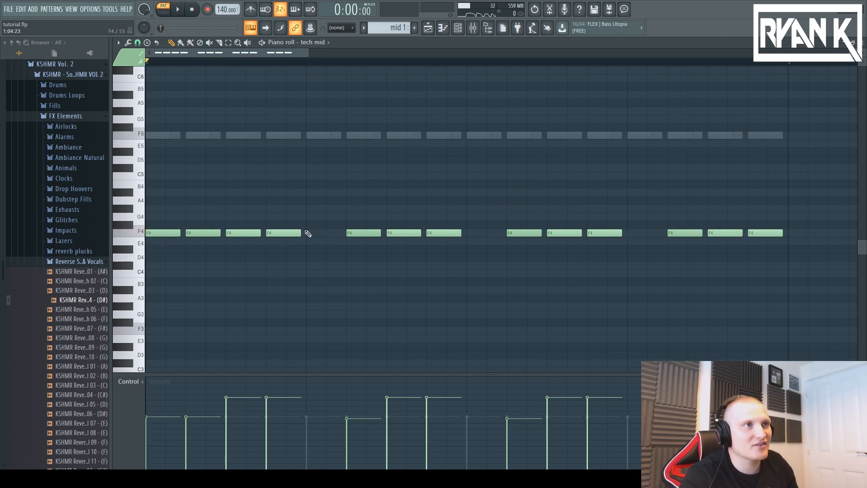
{"action": "right_click", "coordinate": [173, 233]}
Play the tech mid pattern, put back the missing F4 note at the start of each beat, and stop playback.
{"action": "key", "text": "space"}
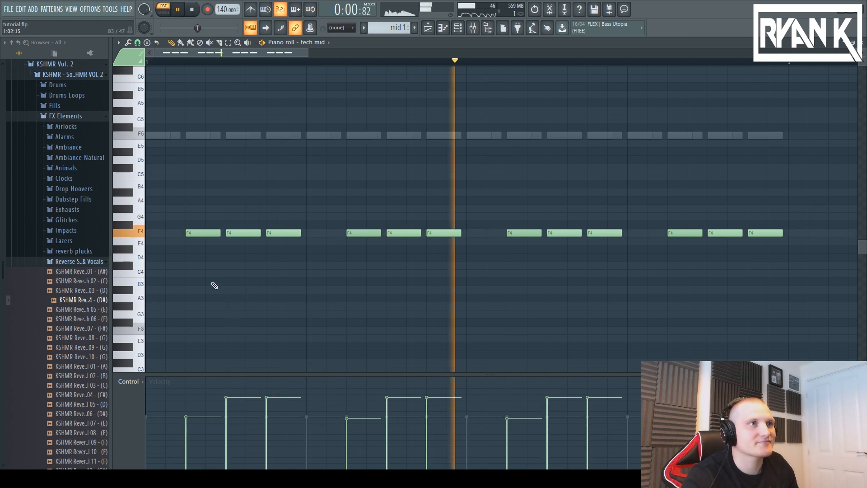
{"action": "left_click", "coordinate": [316, 234]}
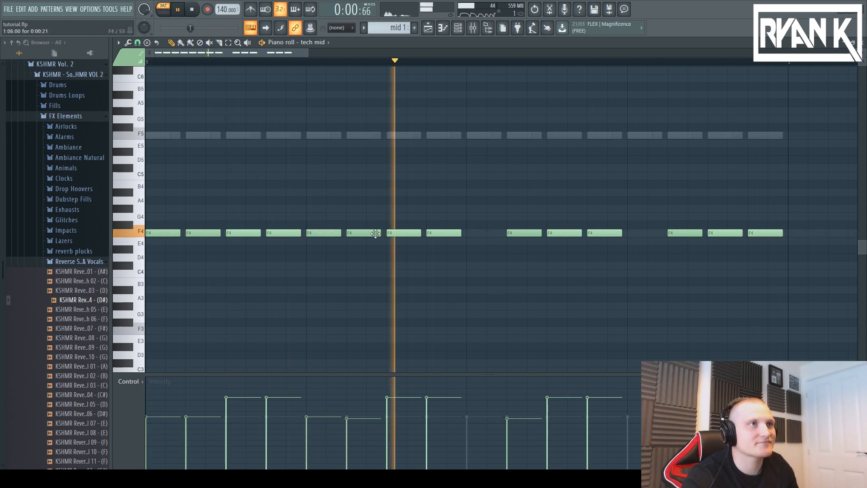
{"action": "left_click", "coordinate": [475, 233]}
{"action": "left_click", "coordinate": [636, 233]}
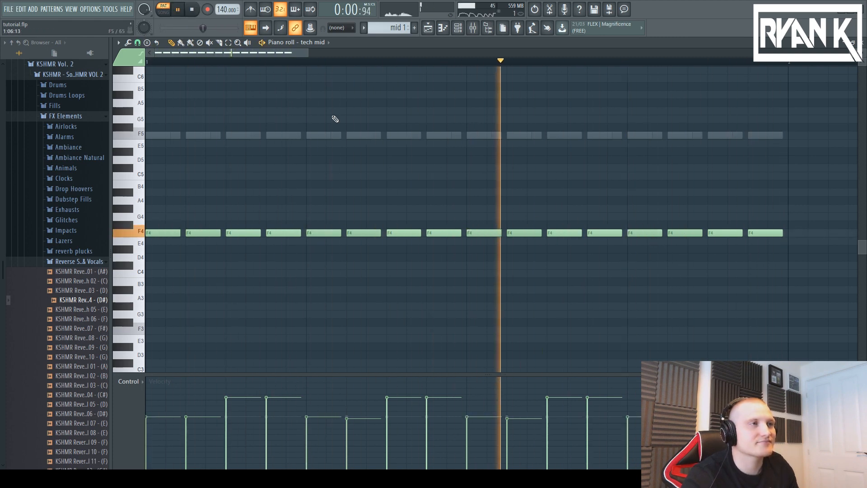
{"action": "left_click", "coordinate": [194, 9]}
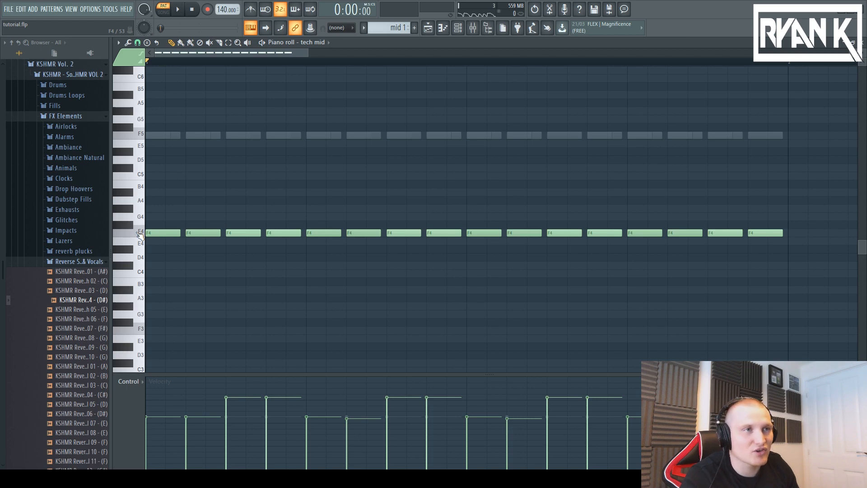
Open the sensation bass mid channel's notes in the piano roll and play them on their own.
{"action": "left_click", "coordinate": [458, 28]}
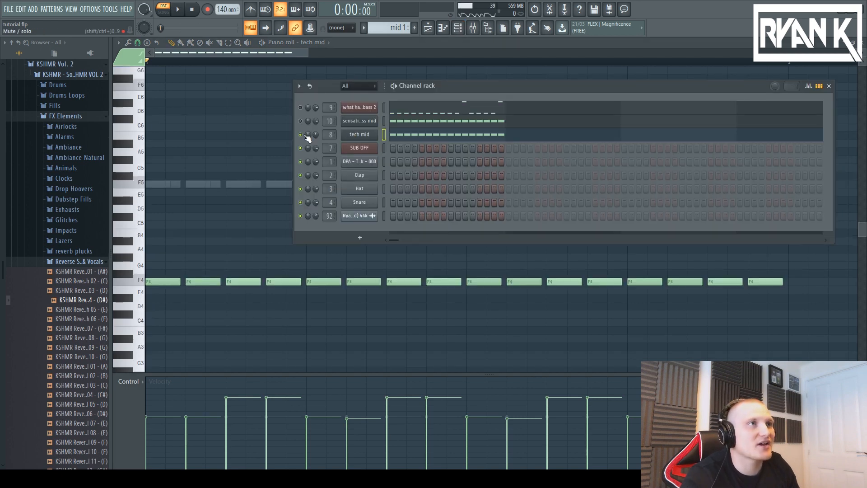
{"action": "right_click", "coordinate": [362, 121]}
{"action": "left_click", "coordinate": [383, 121]}
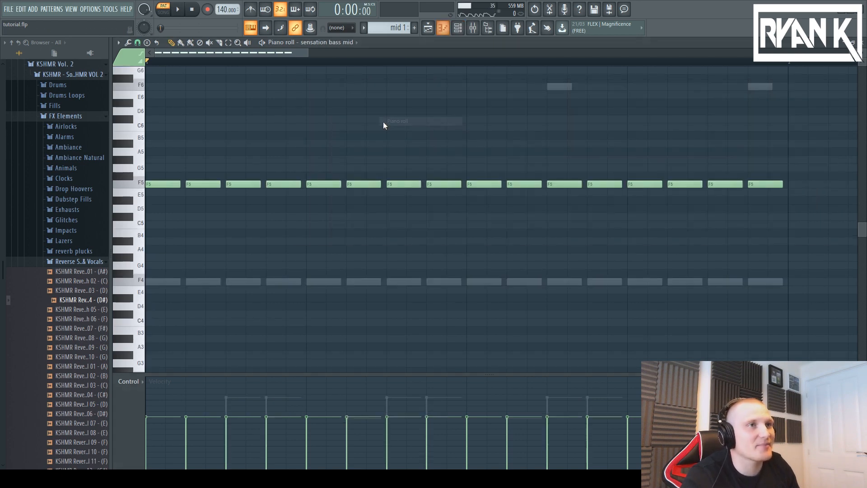
{"action": "left_click", "coordinate": [263, 40]}
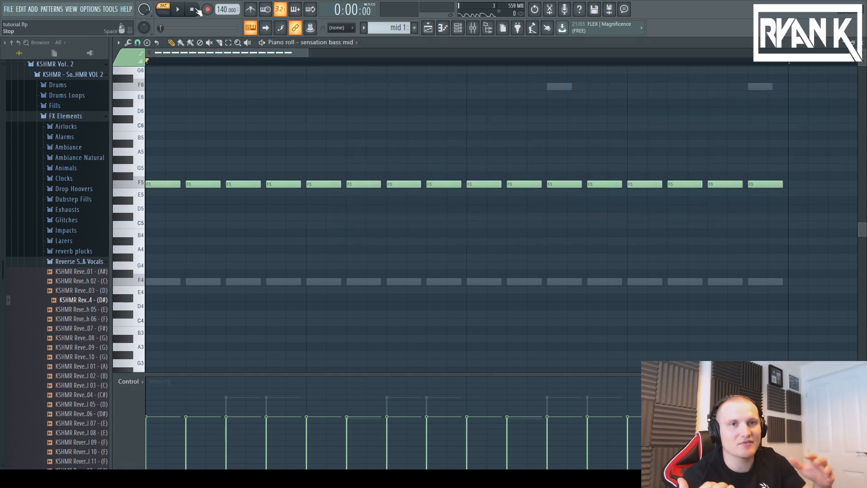
{"action": "key", "text": "space"}
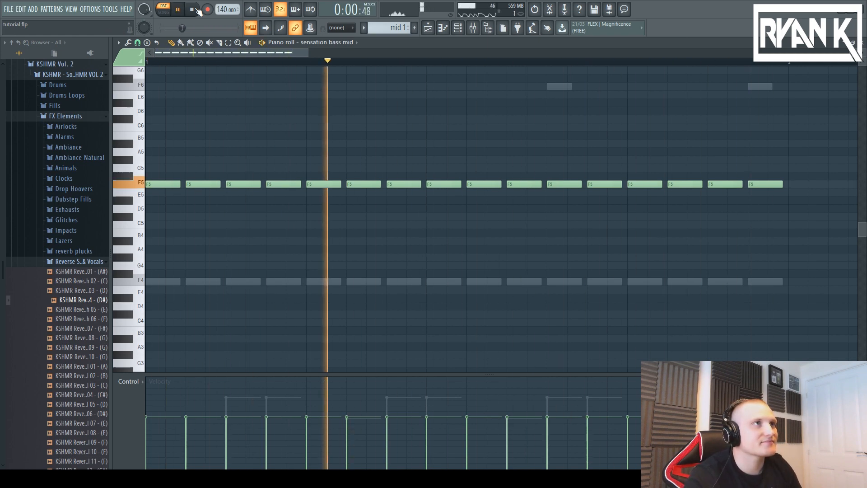
{"action": "left_click", "coordinate": [194, 9]}
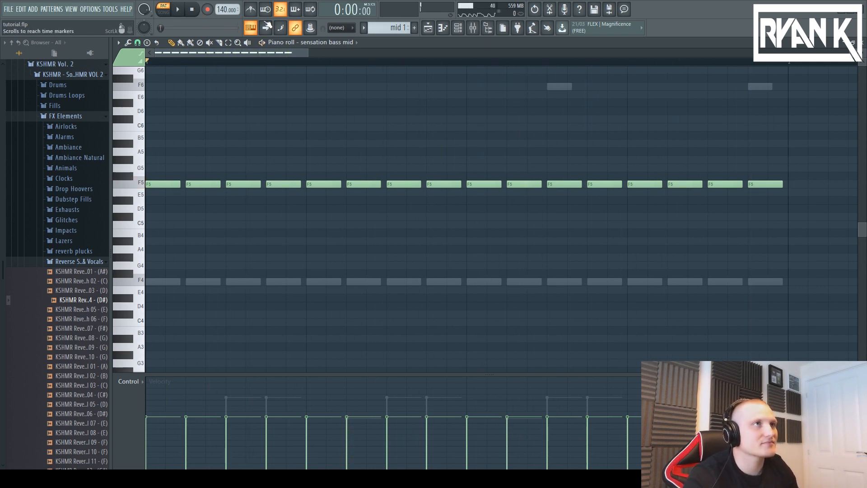
Mute sensation bass mid, enable what happens next midbass 2, and play it with its notes open in the piano roll.
{"action": "key", "text": "F6"}
{"action": "left_click", "coordinate": [301, 121]}
{"action": "left_click", "coordinate": [300, 107]}
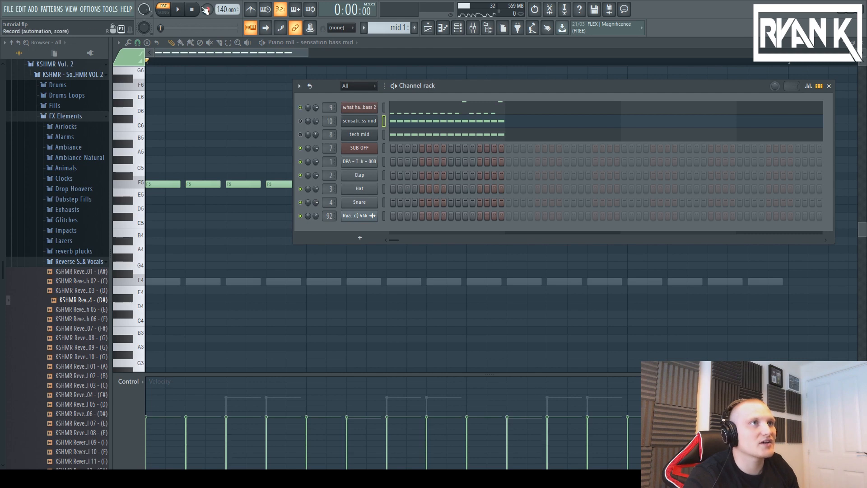
{"action": "left_click", "coordinate": [178, 10]}
{"action": "right_click", "coordinate": [367, 110]}
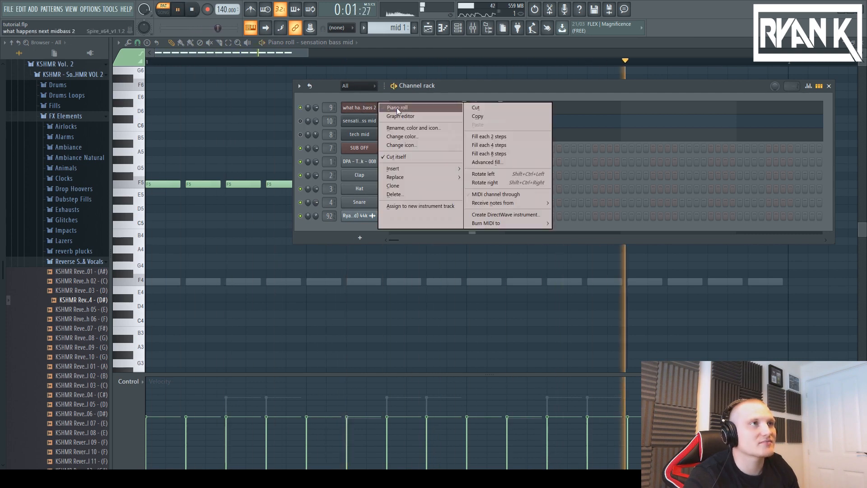
{"action": "left_click", "coordinate": [397, 108]}
{"action": "scroll", "coordinate": [387, 223], "scroll_direction": "up", "scroll_amount": 2}
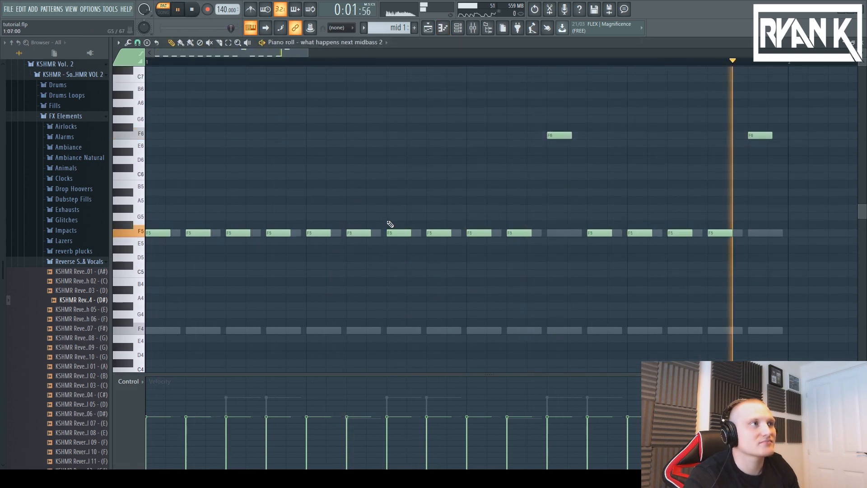
{"action": "left_click", "coordinate": [194, 10]}
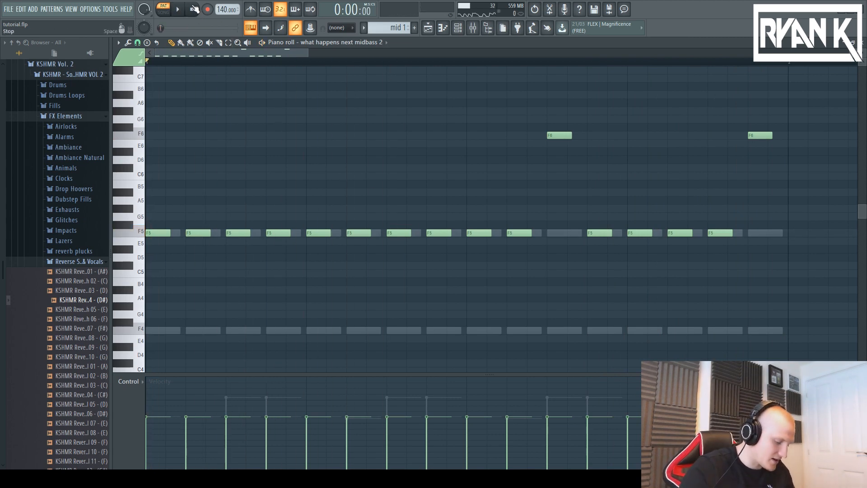
Select the two F6 notes in what happens next midbass 2 and repeatedly shift them down an octave and back up.
{"action": "left_click_drag", "start_coordinate": [765, 92], "coordinate": [486, 134]}
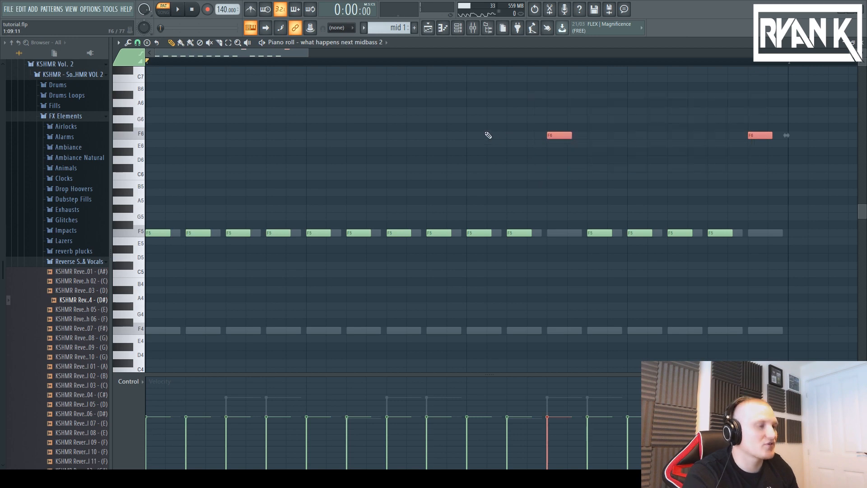
{"action": "key", "text": "ctrl+Down"}
{"action": "key", "text": "ctrl+Up"}
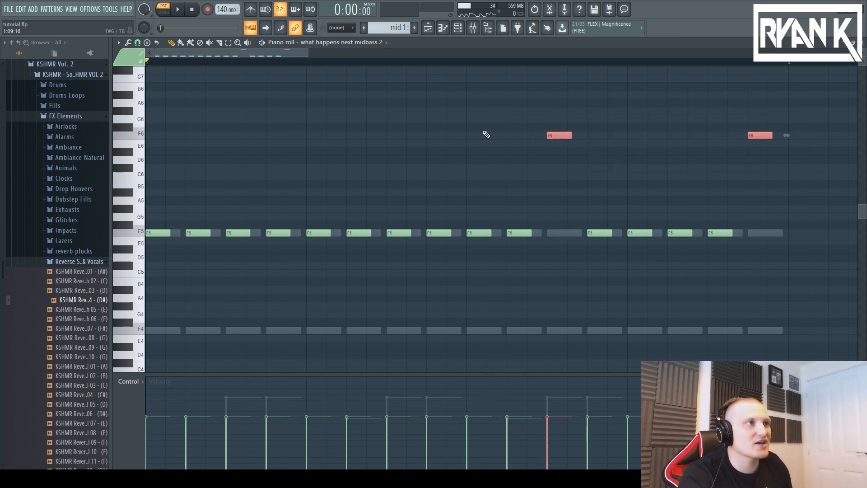
{"action": "key", "text": "ctrl+Down"}
{"action": "key", "text": "ctrl+Up"}
{"action": "key", "text": "ctrl+Down"}
{"action": "key", "text": "ctrl+Up"}
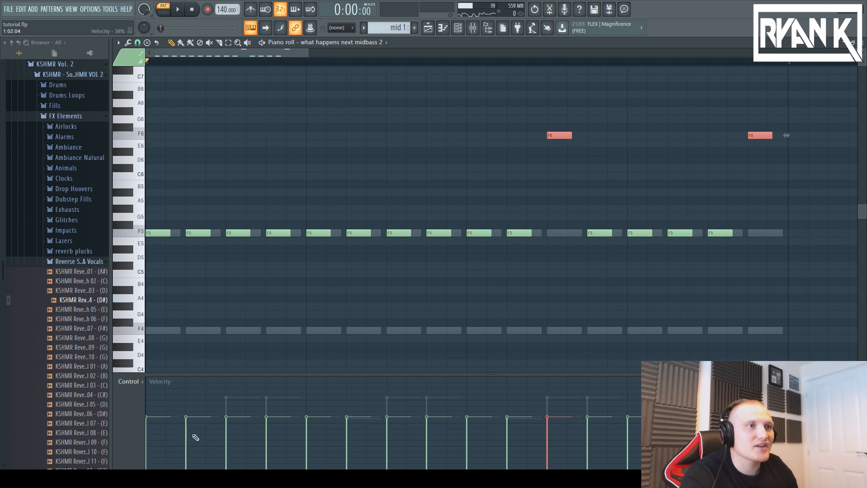
Open the tech mid notes in the piano roll, and play the kick, sub and mid 1 arrangement in song mode.
{"action": "left_click", "coordinate": [458, 28]}
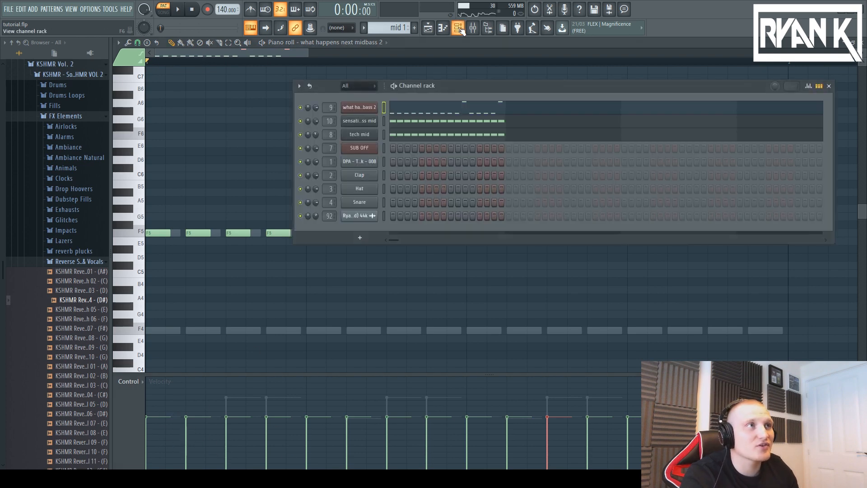
{"action": "left_click", "coordinate": [436, 122]}
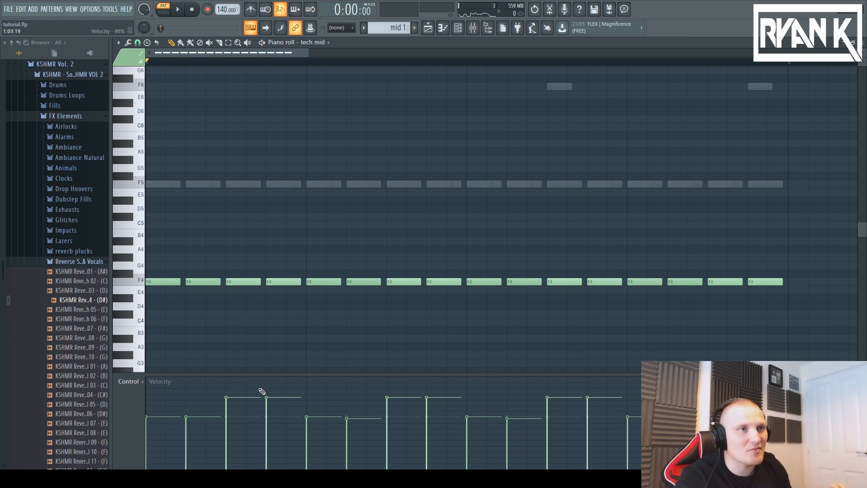
{"action": "key", "text": "F5"}
{"action": "left_click", "coordinate": [164, 11]}
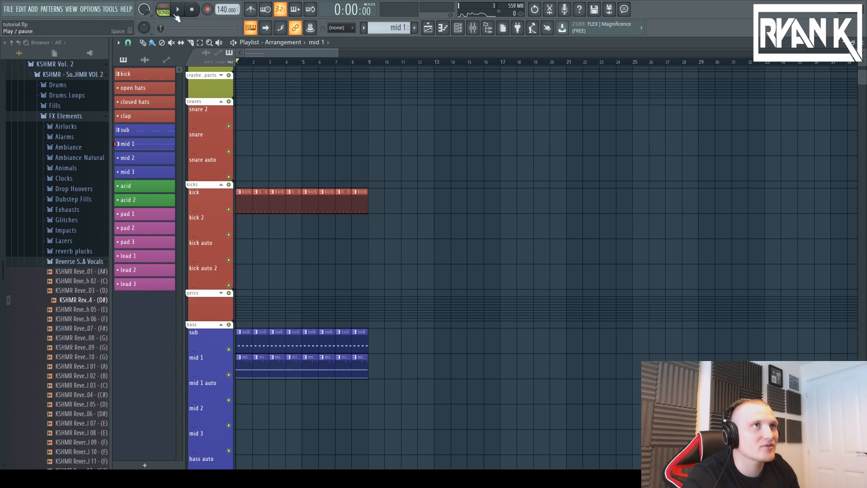
{"action": "left_click", "coordinate": [177, 13]}
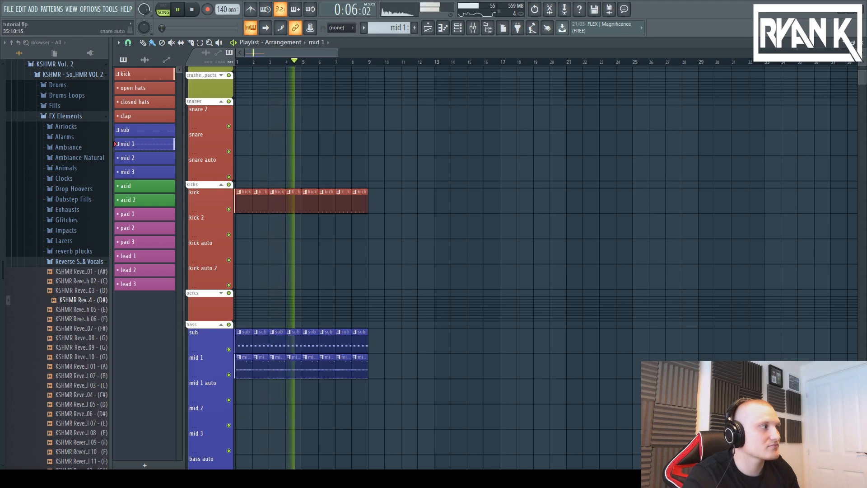
{"action": "left_click", "coordinate": [191, 13]}
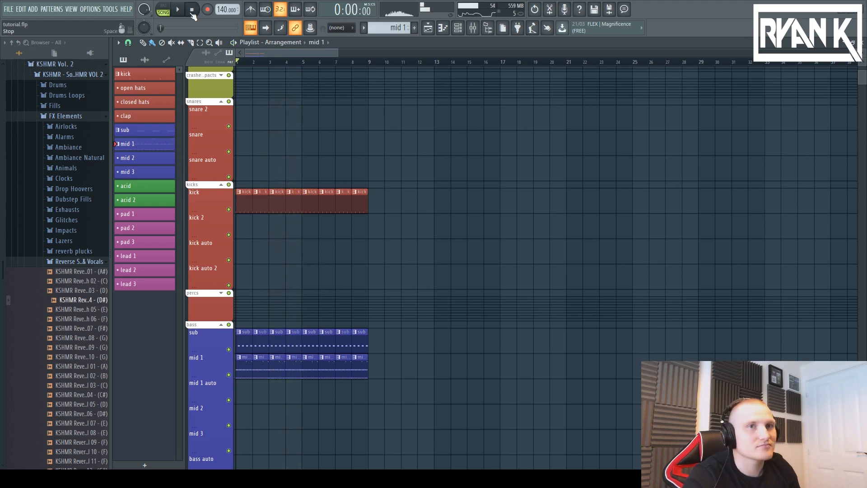
Mute what happens next midbass 2 and sensation bass mid in the mid 1 pattern, and open the tech mid Spire instrument.
{"action": "double_click", "coordinate": [347, 370]}
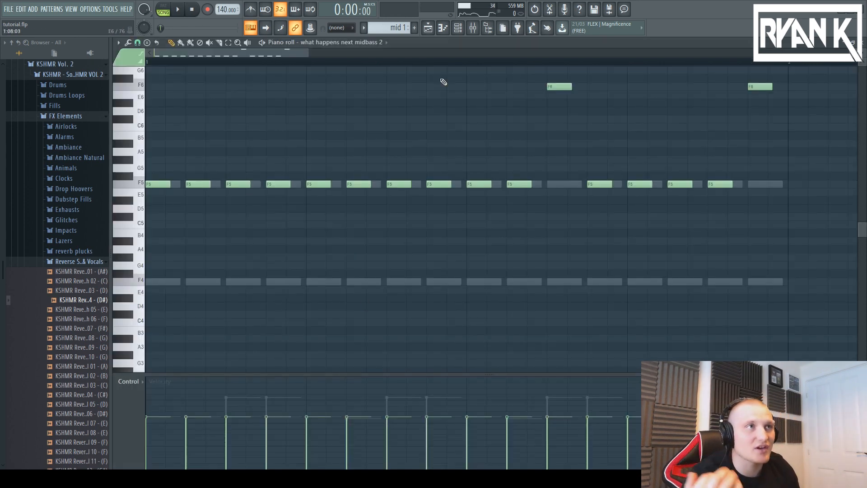
{"action": "left_click", "coordinate": [458, 28]}
{"action": "left_click", "coordinate": [360, 137]}
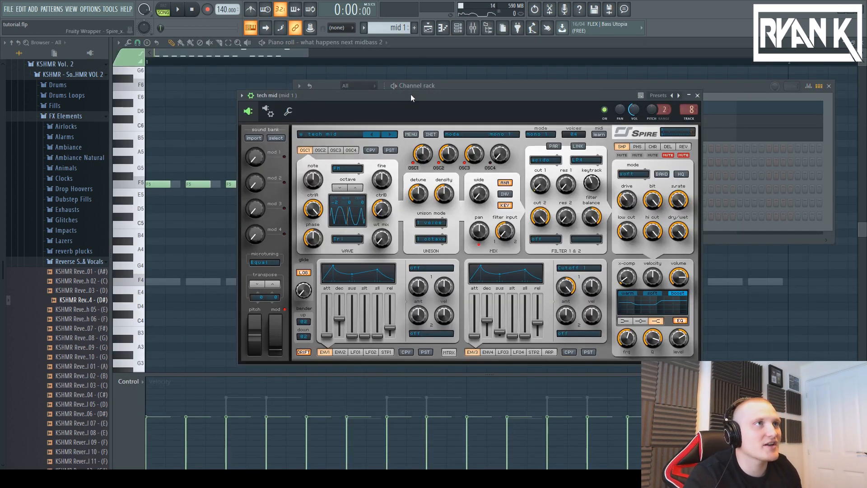
{"action": "left_click_drag", "start_coordinate": [411, 94], "coordinate": [381, 181]}
{"action": "left_click", "coordinate": [302, 121]}
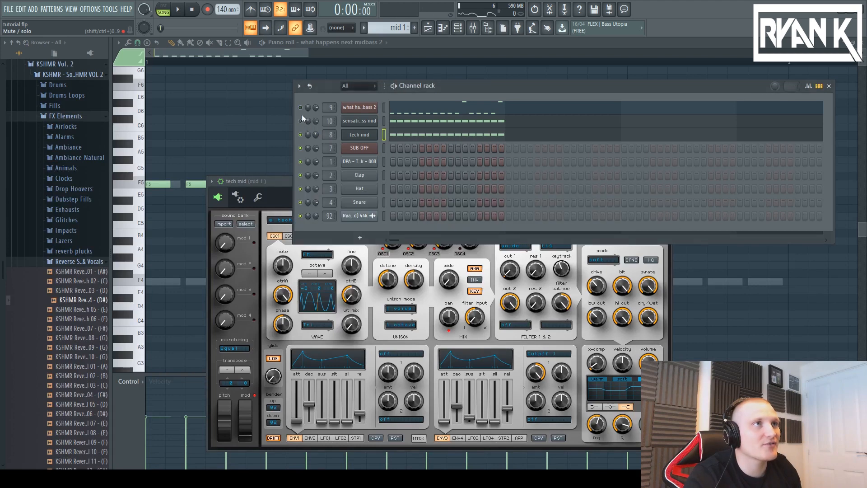
{"action": "left_click", "coordinate": [357, 136]}
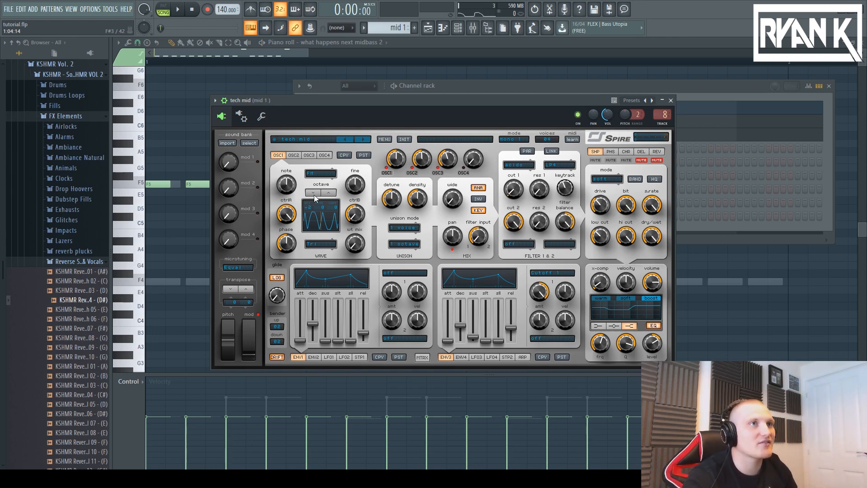
Raise the envelope 1 sustain of tech mid to maximum, play it in pattern mode, and return the sustain to zero.
{"action": "key", "text": "l"}
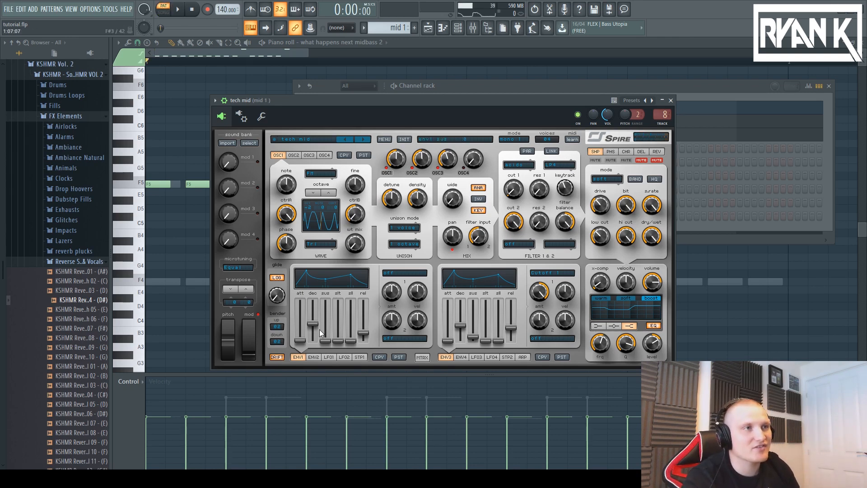
{"action": "left_click_drag", "start_coordinate": [325, 341], "coordinate": [326, 302]}
{"action": "key", "text": "space"}
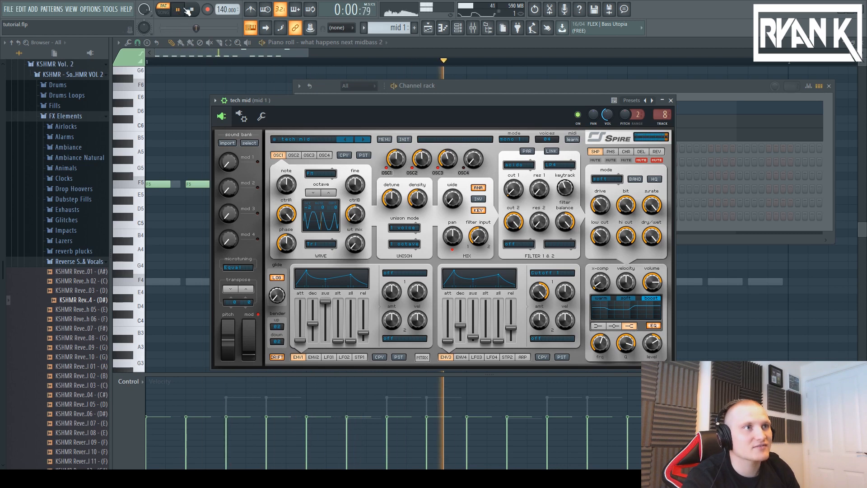
{"action": "left_click", "coordinate": [193, 9]}
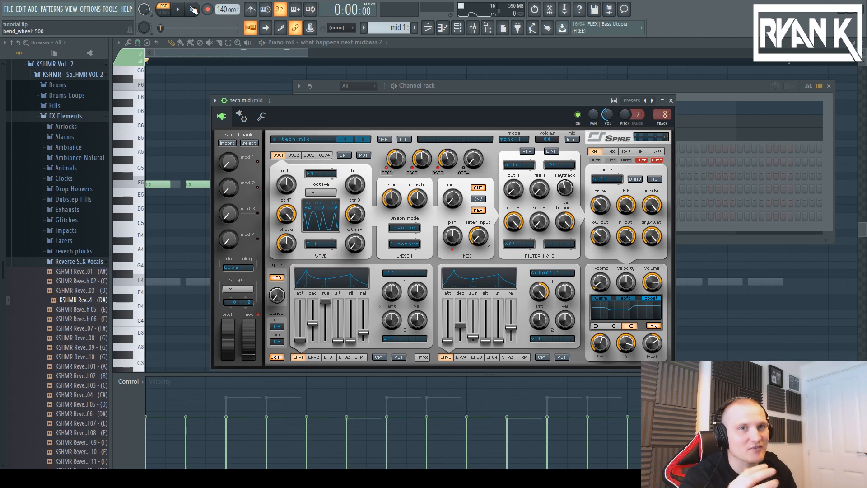
{"action": "left_click_drag", "start_coordinate": [326, 302], "coordinate": [313, 379]}
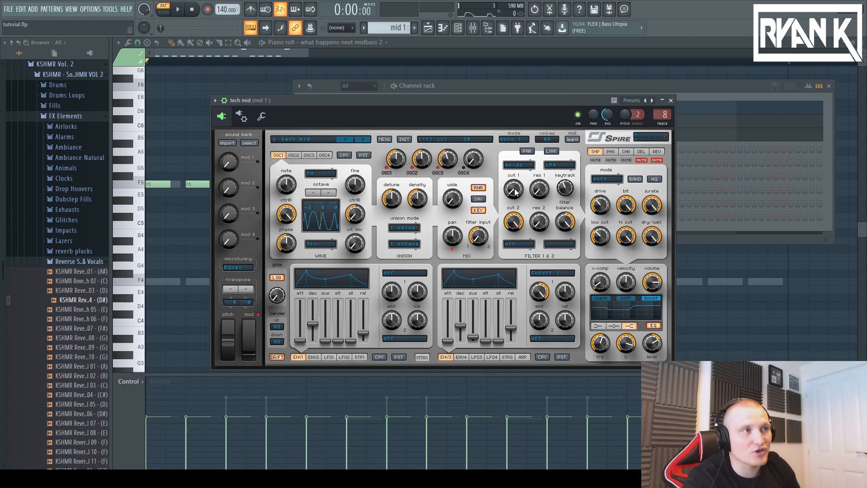
Lower tech mid's filter 1 cutoff to 0, and sweep the envelope 3 amount on Cutoff 1 while the pattern plays.
{"action": "left_click_drag", "start_coordinate": [517, 192], "coordinate": [517, 254]}
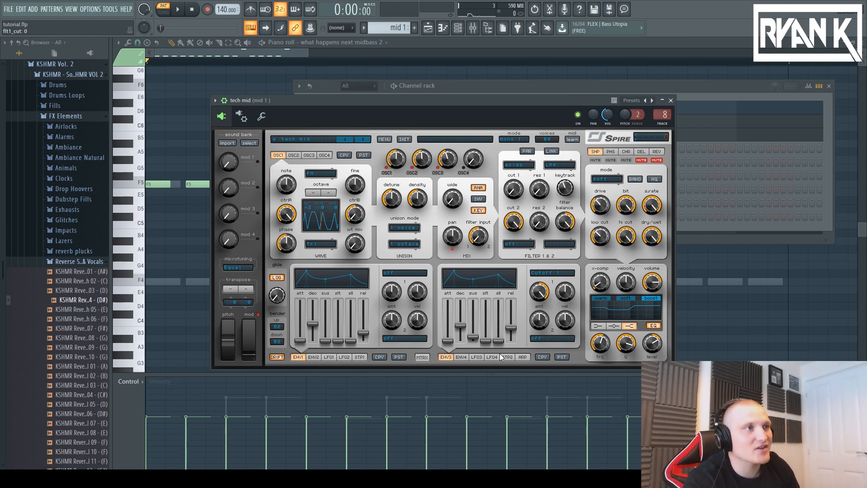
{"action": "key", "text": "space"}
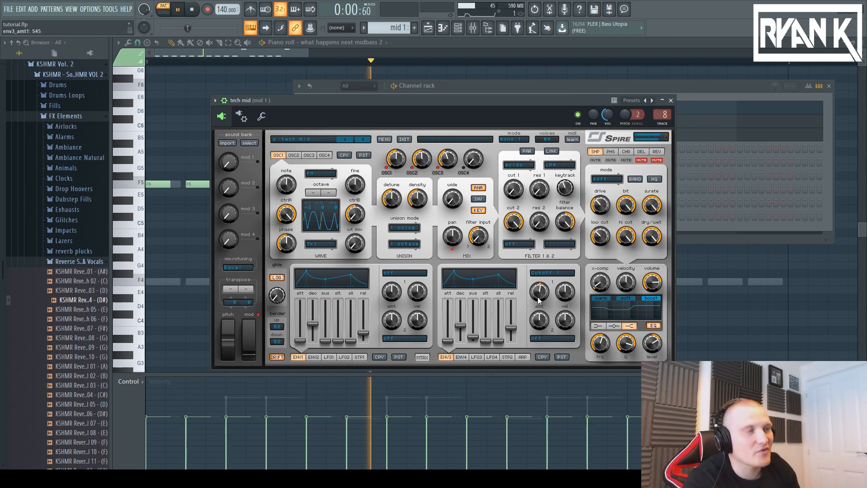
{"action": "left_click_drag", "start_coordinate": [540, 296], "coordinate": [548, 197]}
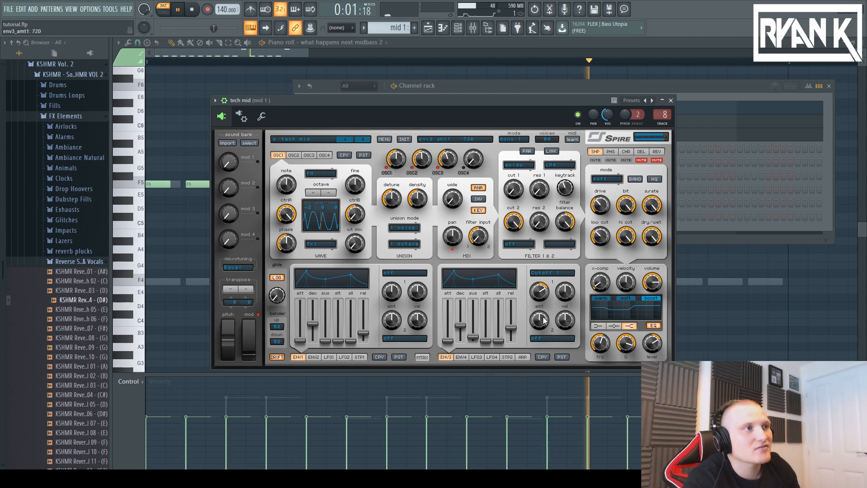
{"action": "left_click", "coordinate": [194, 9]}
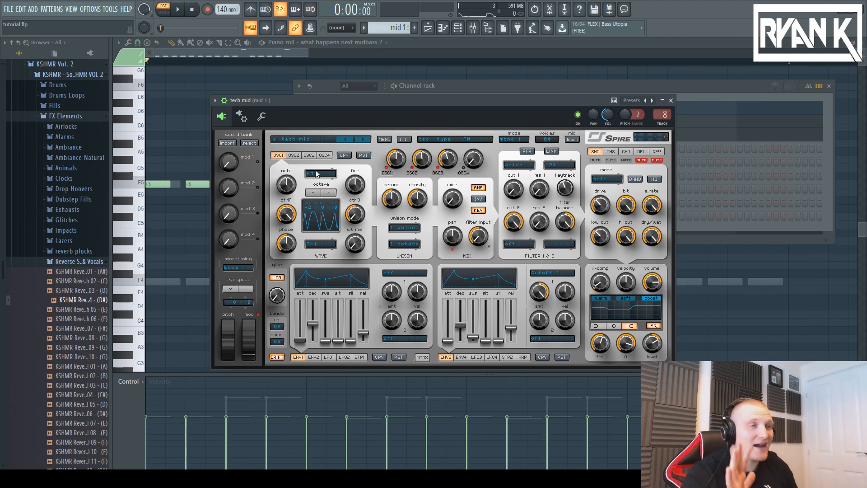
Look through the settings of oscillators 2 and 3 in tech mid, and return to oscillator 1.
{"action": "left_click", "coordinate": [292, 157]}
{"action": "left_click", "coordinate": [306, 158]}
{"action": "left_click", "coordinate": [279, 158]}
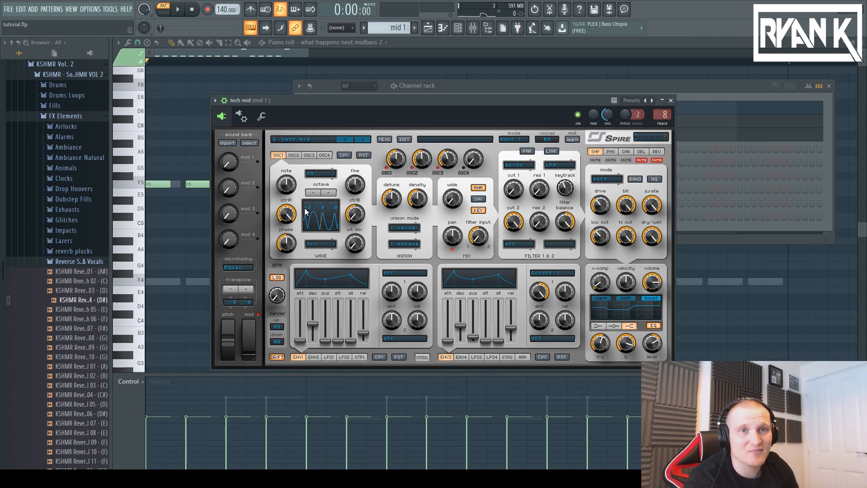
Mute tech mid, unmute sensation bass mid, and play it on its own with its Spire instrument open.
{"action": "left_click", "coordinate": [702, 90]}
{"action": "left_click", "coordinate": [352, 121]}
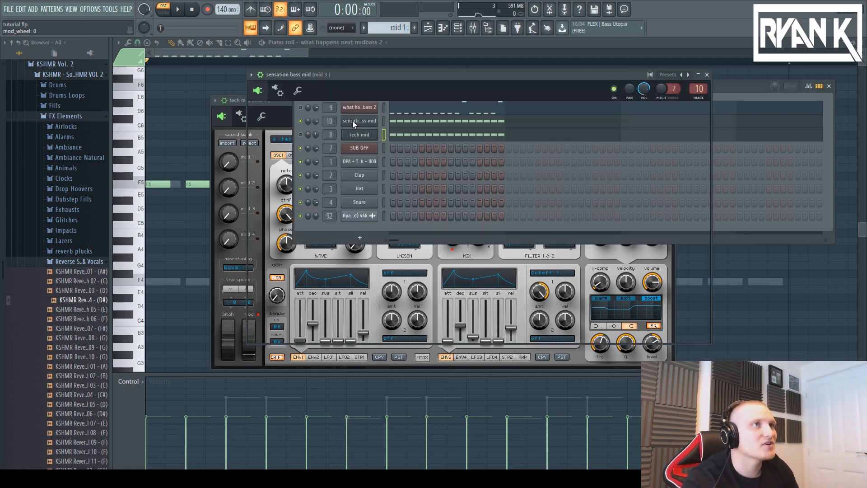
{"action": "key", "text": "space"}
{"action": "left_click", "coordinate": [195, 12]}
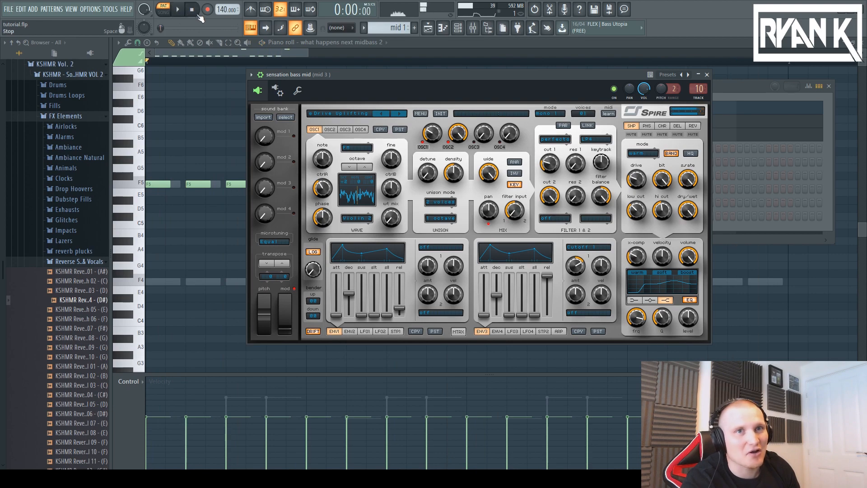
Play what happens next midbass 2 on its own with its Spire instrument open, and look at its oscillator 2 settings.
{"action": "left_click", "coordinate": [733, 92]}
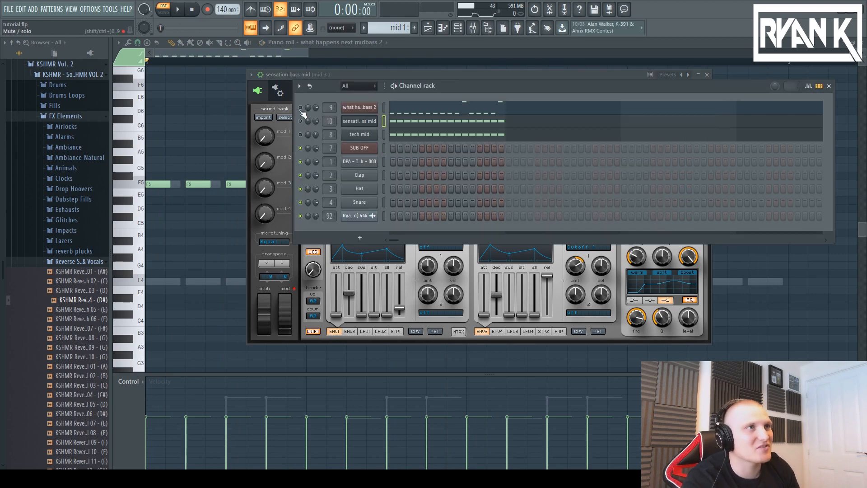
{"action": "left_click", "coordinate": [349, 106]}
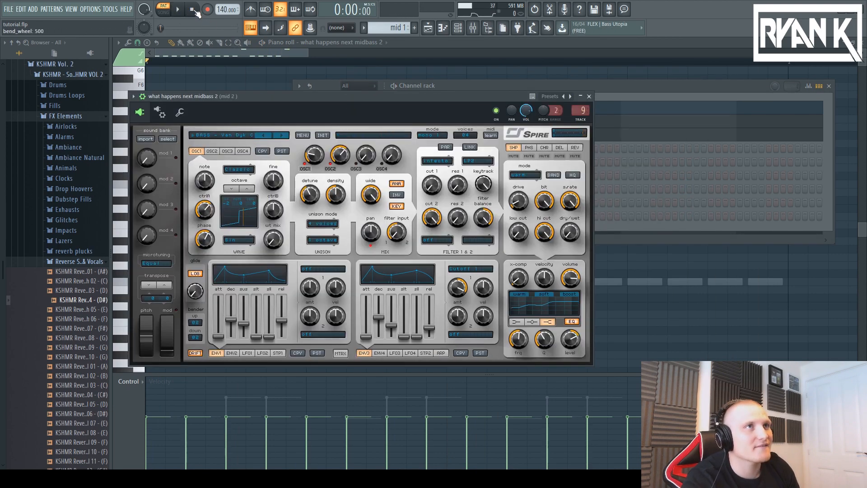
{"action": "left_click", "coordinate": [179, 10]}
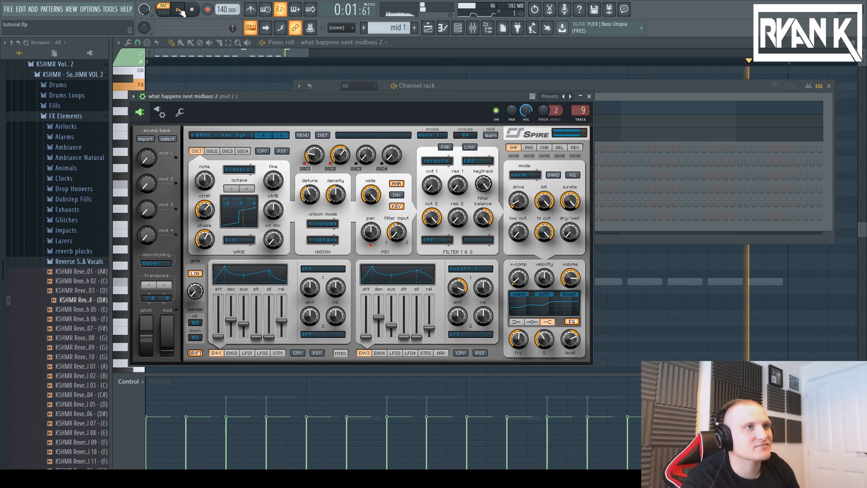
{"action": "left_click", "coordinate": [194, 9]}
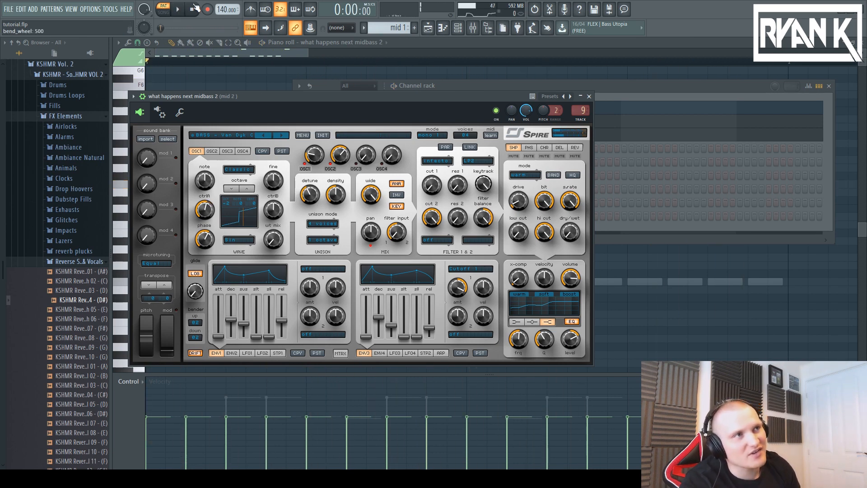
{"action": "left_click", "coordinate": [212, 151]}
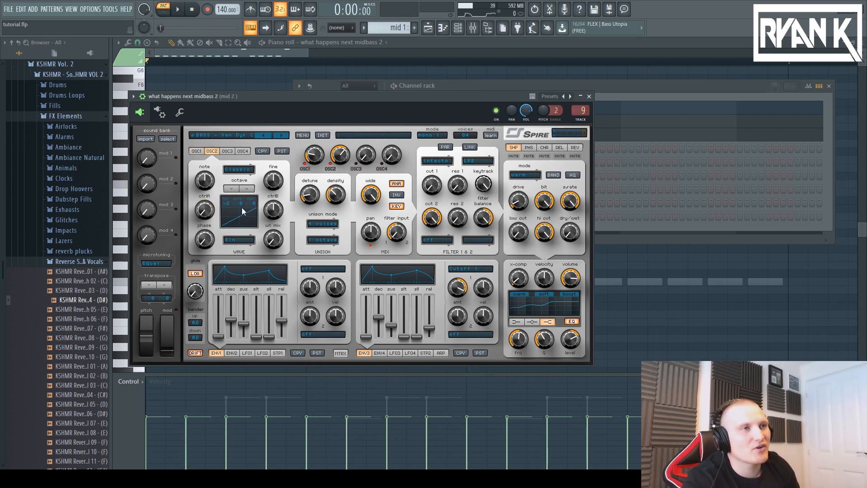
{"action": "left_click", "coordinate": [201, 152]}
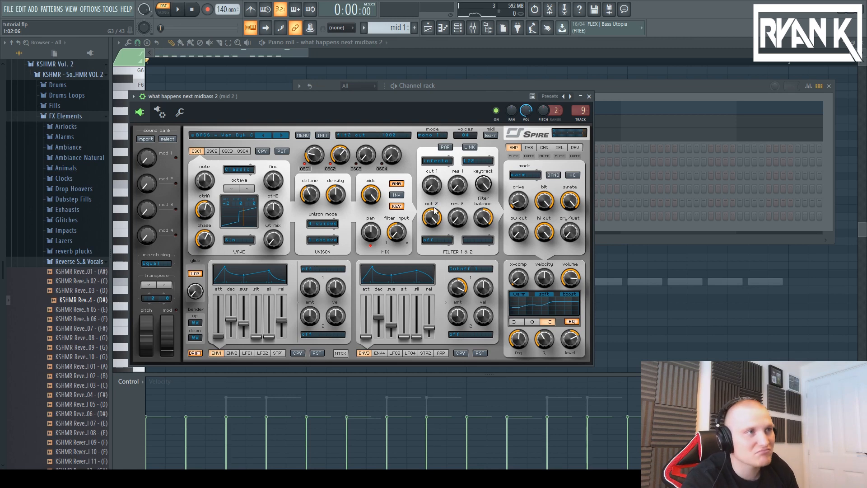
Unmute all three mid-bass channels and play them together in pattern mode.
{"action": "left_click", "coordinate": [179, 9]}
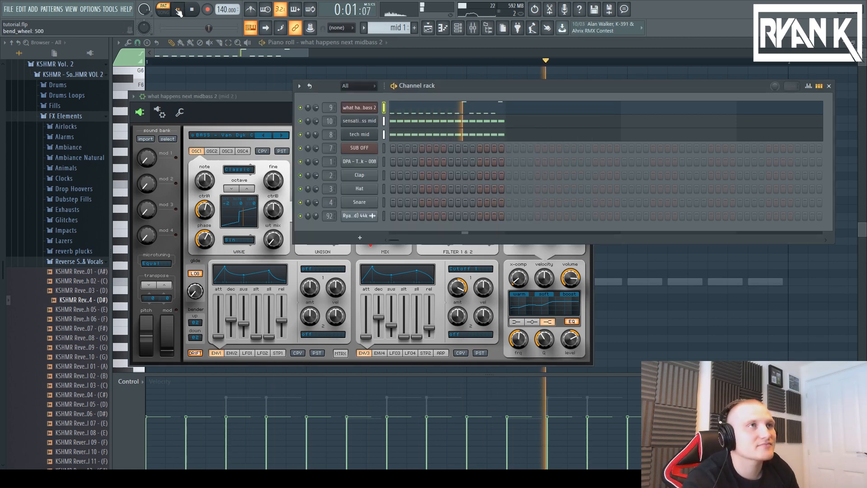
{"action": "left_click", "coordinate": [195, 10]}
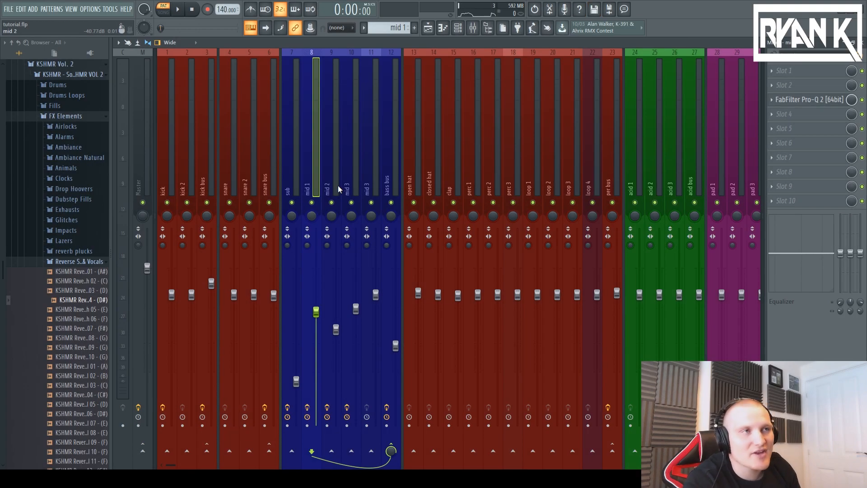
Examine the effect chains and bus routing of the mid 1, mid 2, mid 3 and bass bus mixer tracks.
{"action": "left_click", "coordinate": [338, 185]}
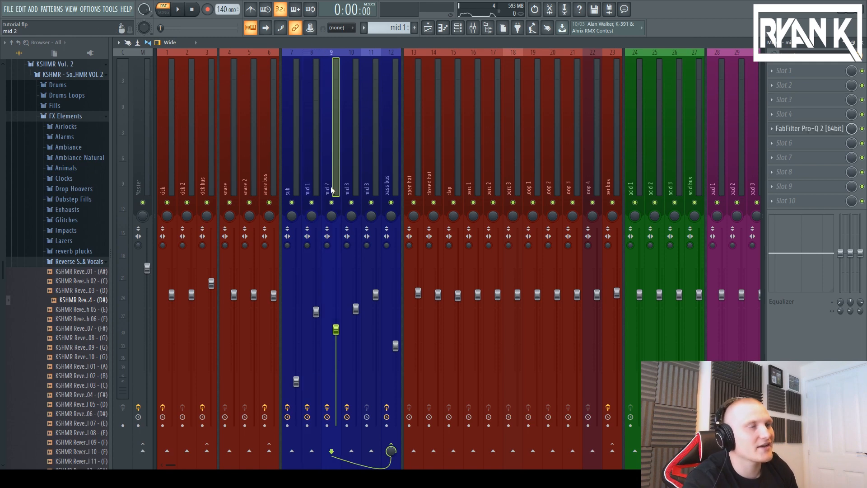
{"action": "left_click", "coordinate": [311, 189]}
{"action": "left_click", "coordinate": [326, 189]}
{"action": "left_click", "coordinate": [375, 187]}
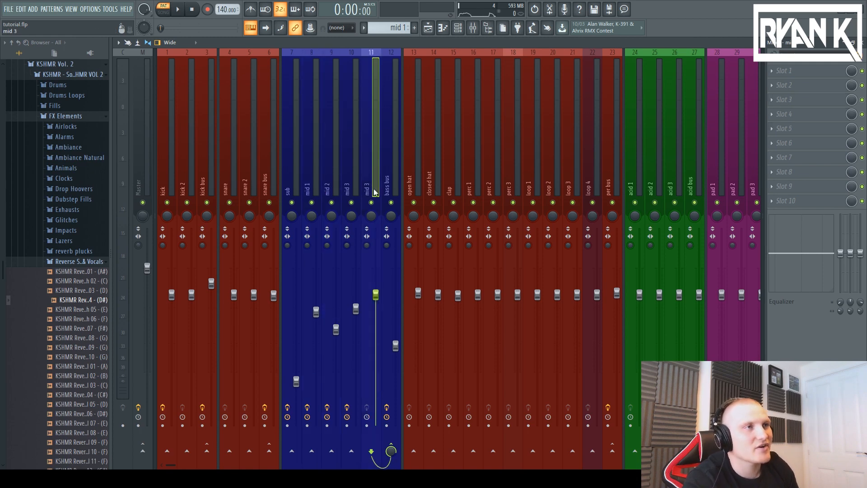
{"action": "left_click", "coordinate": [389, 189]}
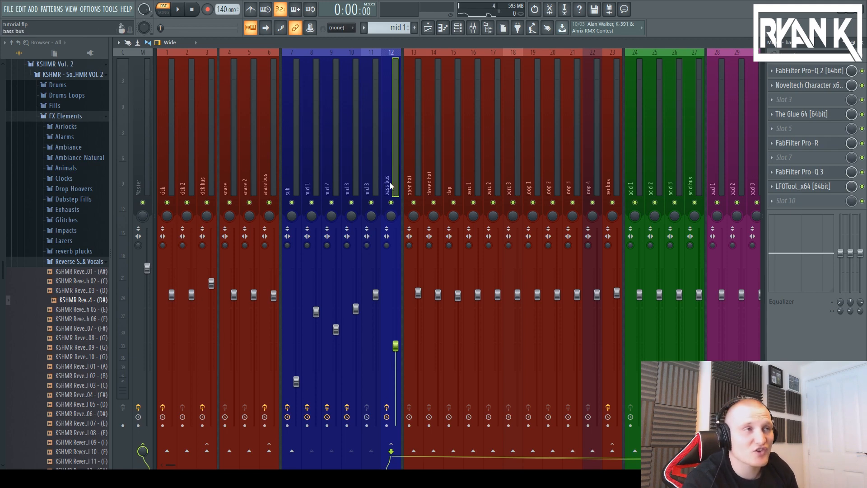
{"action": "left_click", "coordinate": [364, 188]}
{"action": "left_click", "coordinate": [393, 156]}
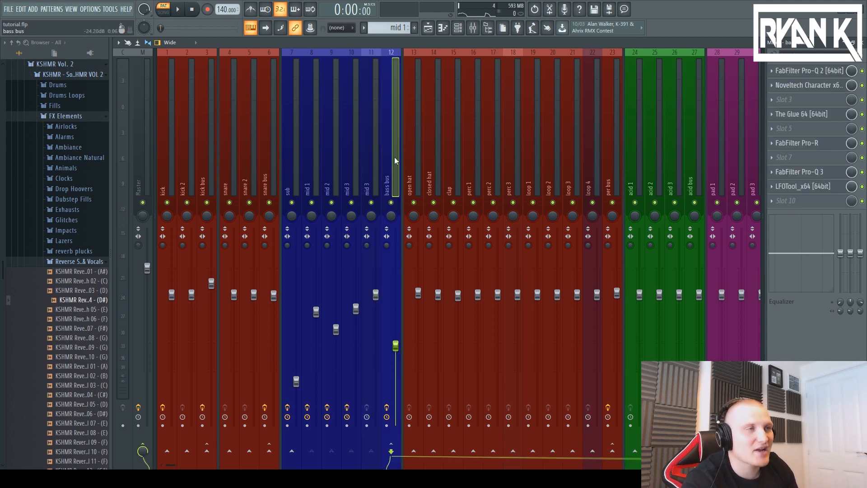
{"action": "left_click", "coordinate": [329, 187]}
{"action": "left_click", "coordinate": [350, 187]}
{"action": "left_click", "coordinate": [375, 187]}
{"action": "left_click", "coordinate": [329, 189]}
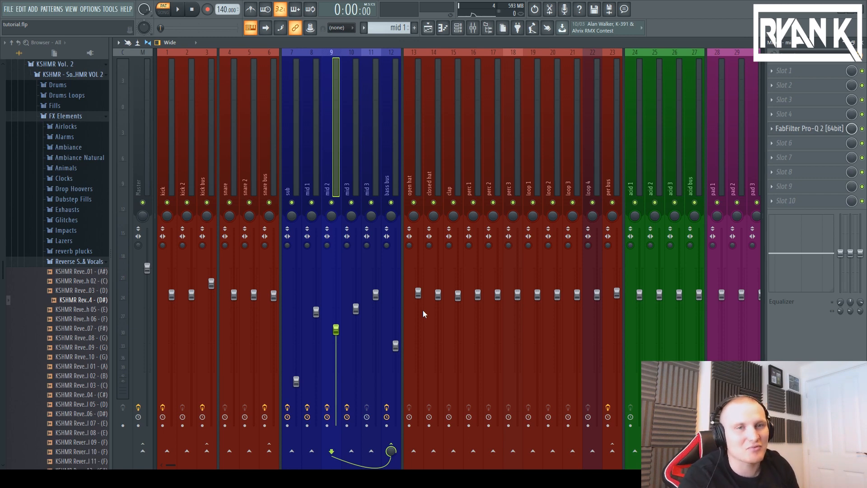
Open the FabFilter Pro-Q 2 equalizer on the mid 1 mixer track.
{"action": "left_click", "coordinate": [312, 188]}
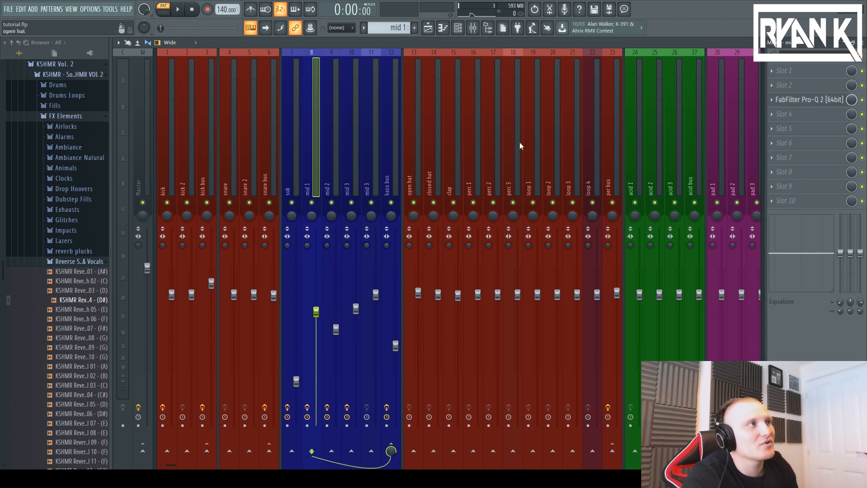
{"action": "left_click", "coordinate": [798, 102]}
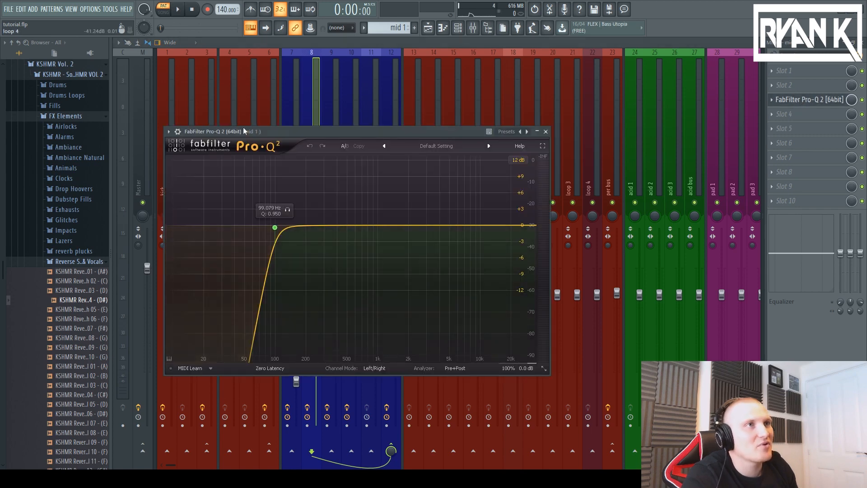
Play the mid-bass pattern and inspect the FabFilter Pro-Q 2 low cuts on the mid 1, mid 2 and mid 3 mixer tracks.
{"action": "left_click", "coordinate": [177, 10]}
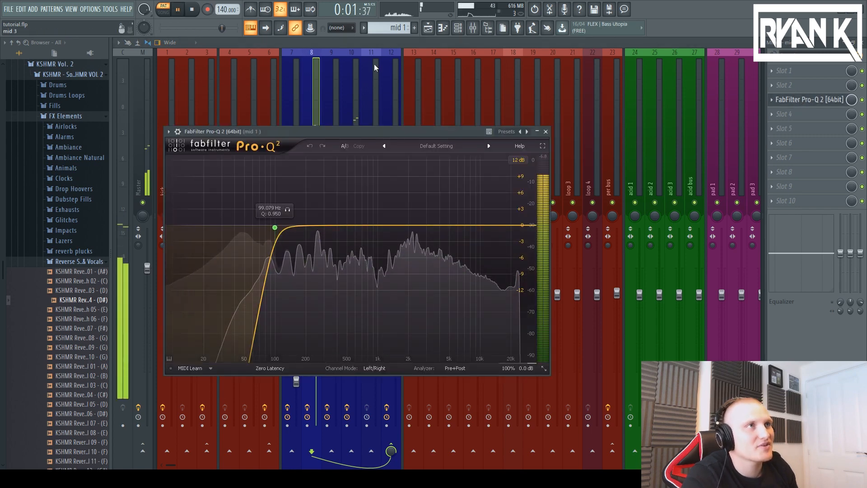
{"action": "left_click", "coordinate": [386, 39]}
{"action": "left_click", "coordinate": [332, 188]}
{"action": "left_click", "coordinate": [800, 128]}
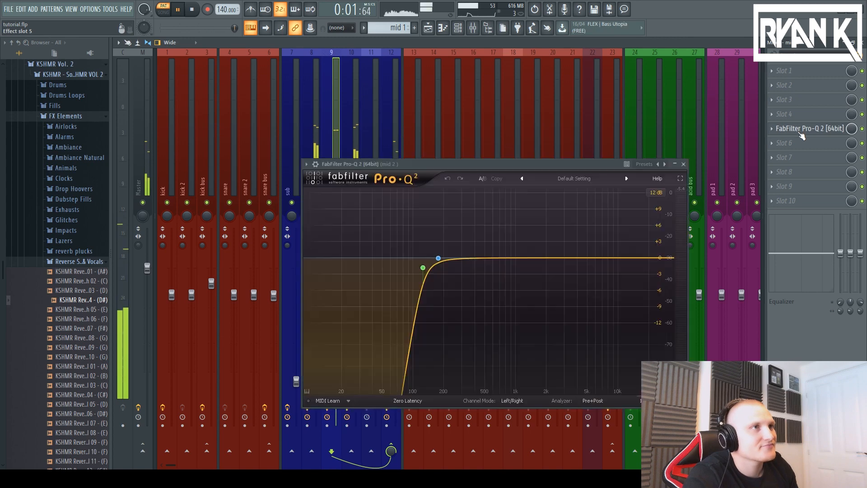
{"action": "left_click", "coordinate": [451, 38]}
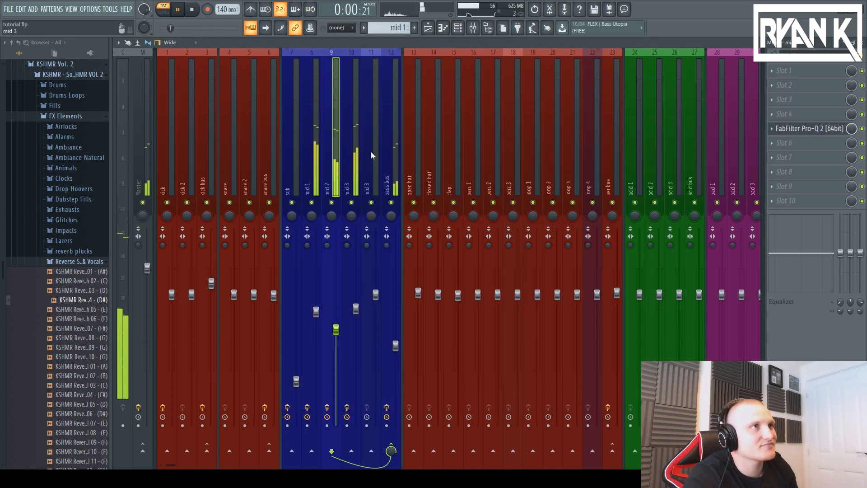
{"action": "left_click", "coordinate": [349, 163]}
{"action": "left_click", "coordinate": [804, 99]}
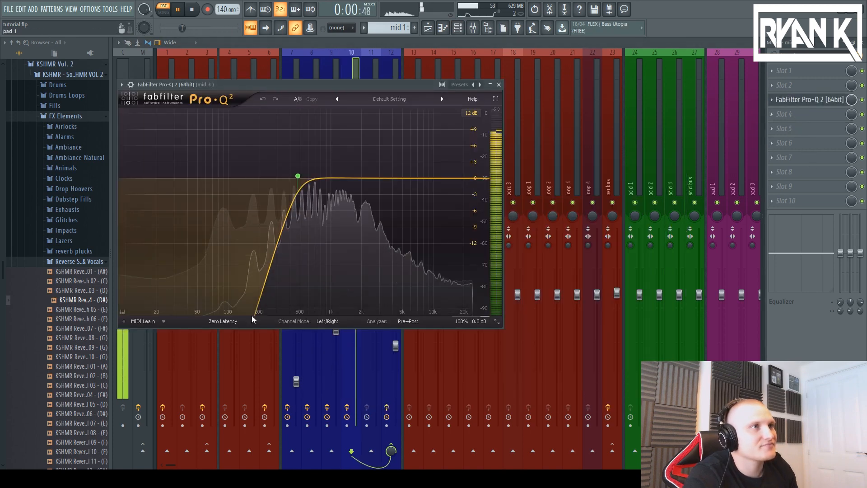
{"action": "key", "text": "space"}
Inspect the first FabFilter Pro-Q 2 low cut on the bass bus while the pattern plays.
{"action": "left_click", "coordinate": [428, 29]}
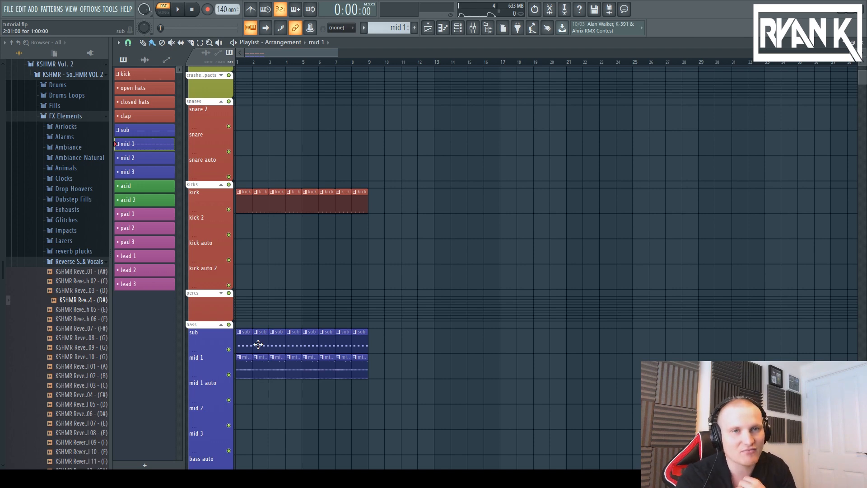
{"action": "key", "text": "F9"}
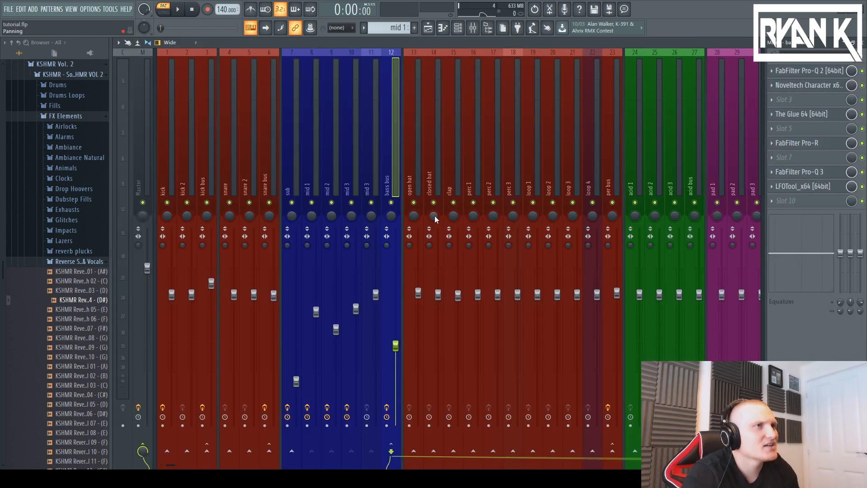
{"action": "left_click", "coordinate": [808, 71]}
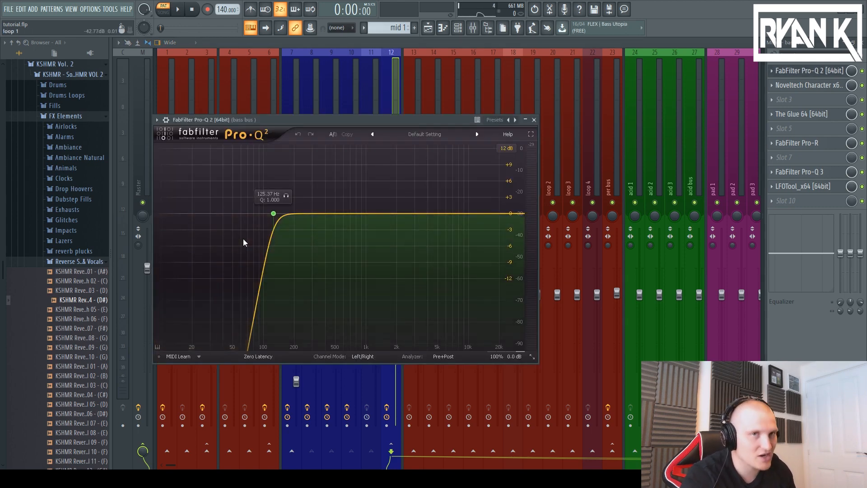
{"action": "key", "text": "space"}
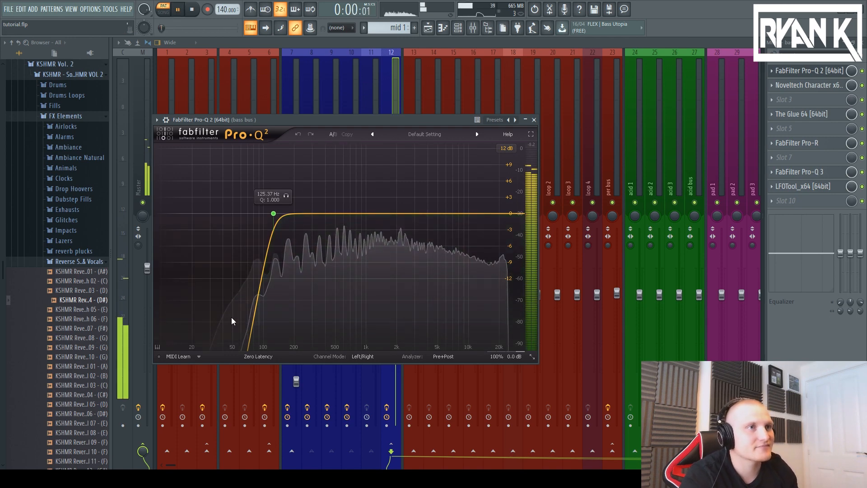
{"action": "key", "text": "space"}
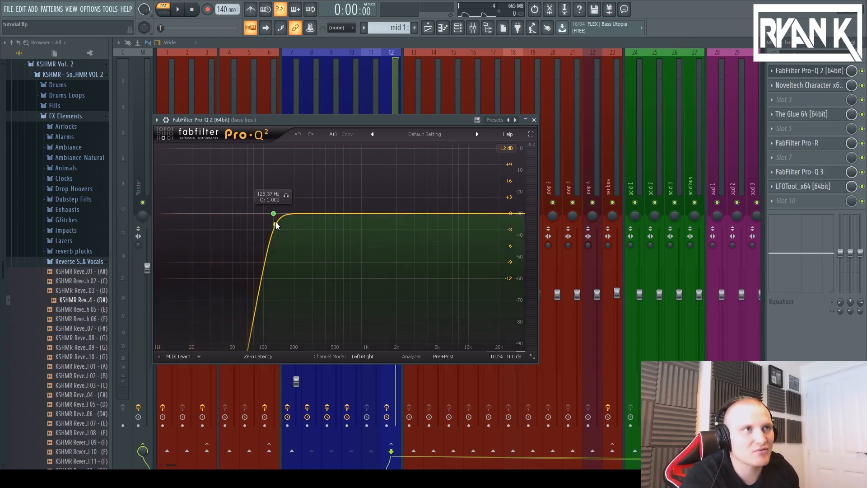
{"action": "left_click", "coordinate": [809, 71]}
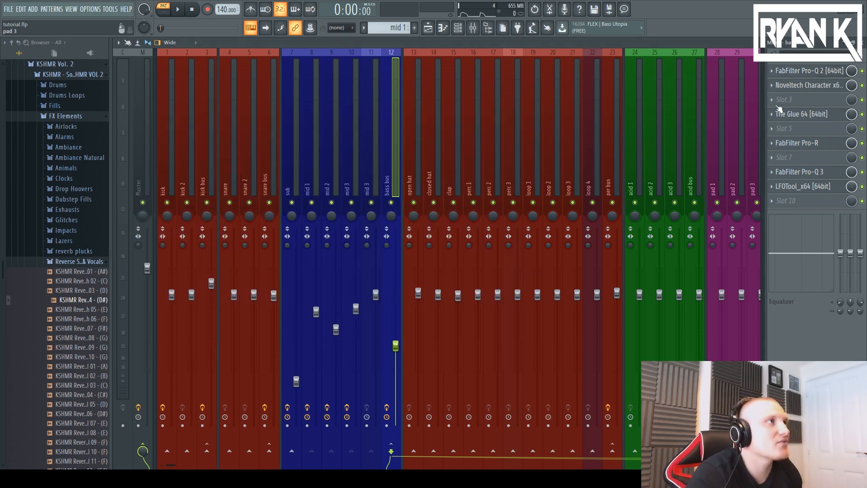
View the Noveltech Character settings on the bass bus and watch The Glue's compression meter during playback.
{"action": "left_click", "coordinate": [809, 86]}
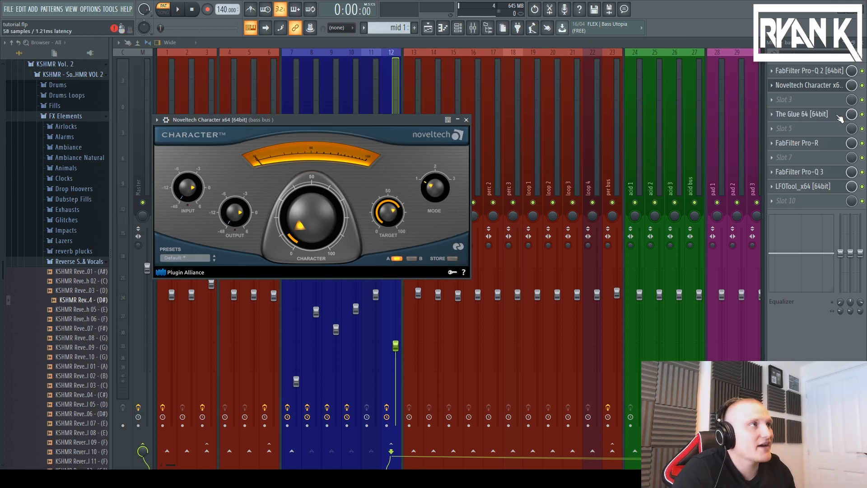
{"action": "left_click", "coordinate": [838, 116]}
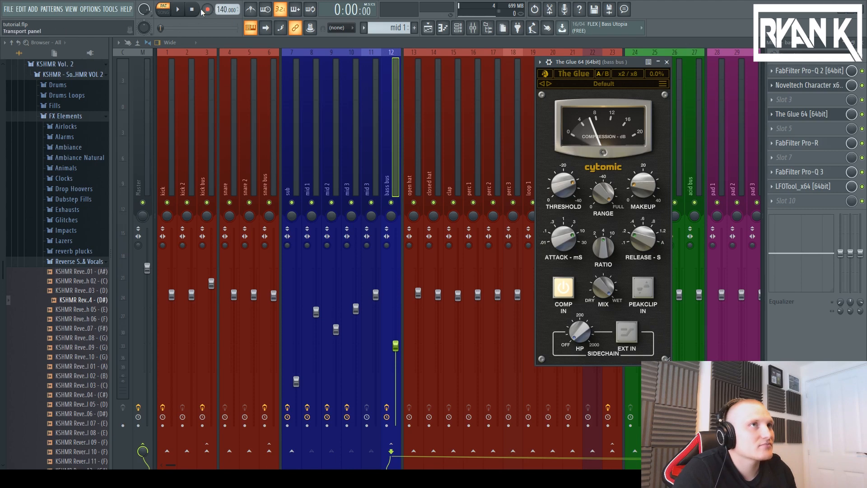
{"action": "left_click", "coordinate": [183, 11]}
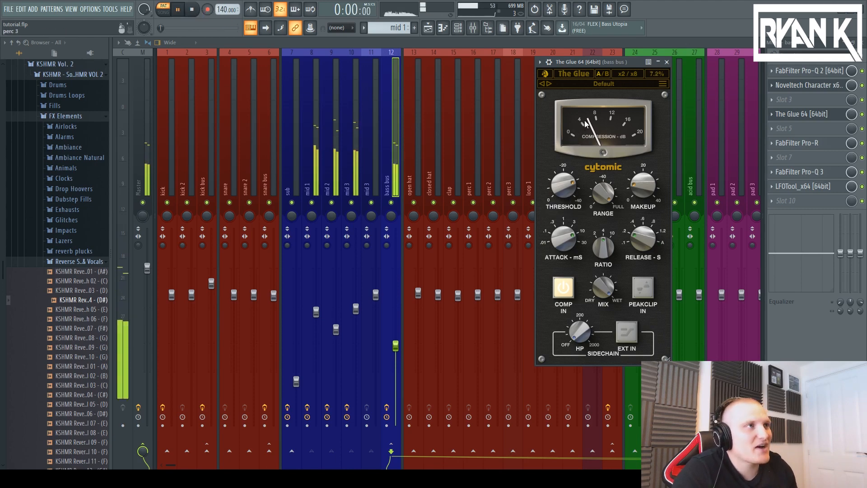
{"action": "left_click", "coordinate": [192, 9]}
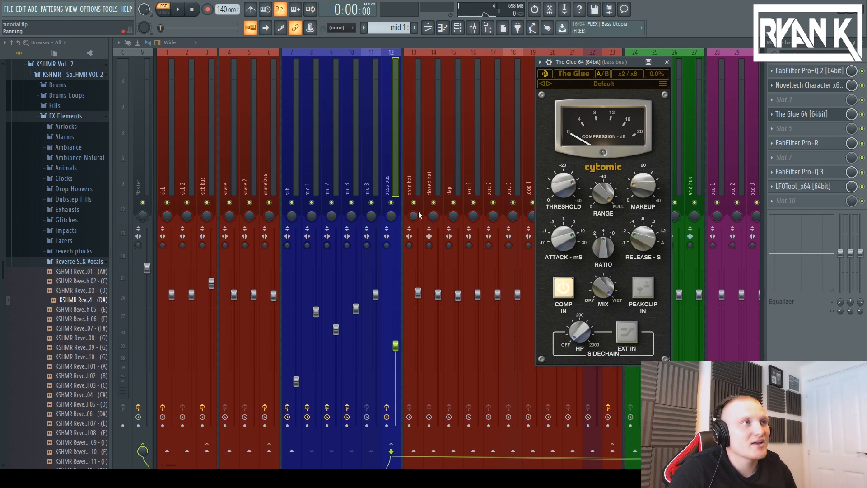
Compare the bass bus level during playback with The Glue compressor enabled and bypassed.
{"action": "left_click", "coordinate": [213, 27]}
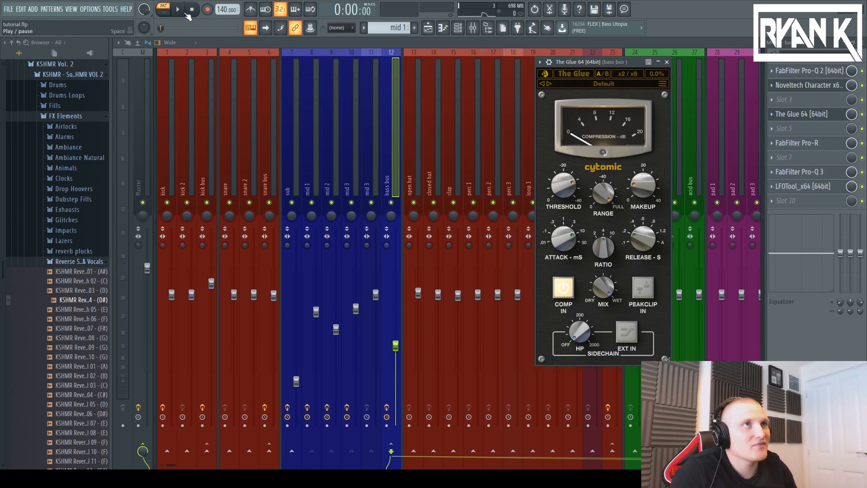
{"action": "key", "text": "space"}
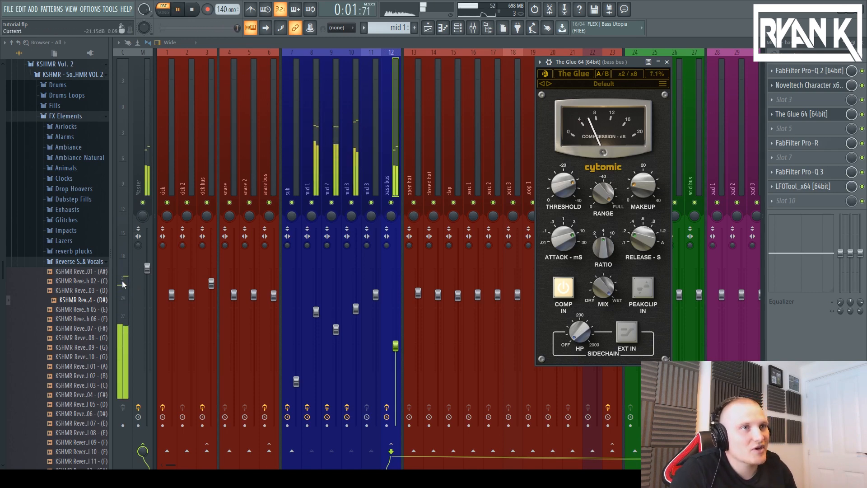
{"action": "left_click", "coordinate": [863, 114]}
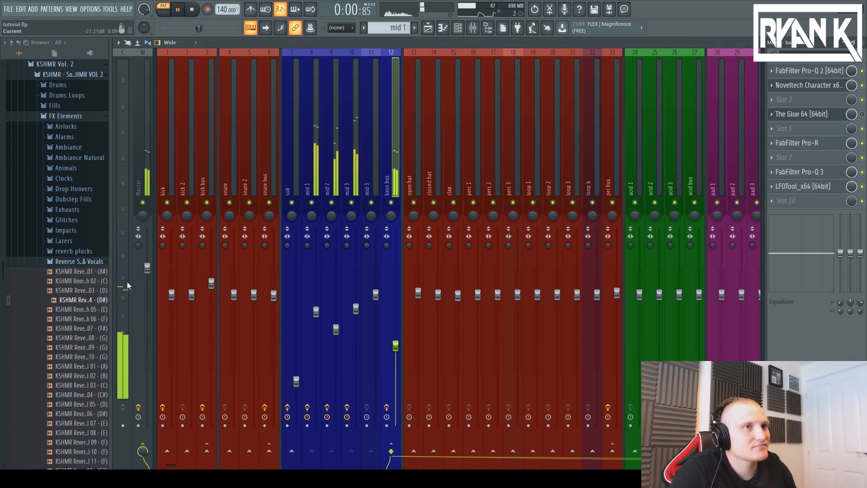
{"action": "key", "text": "space"}
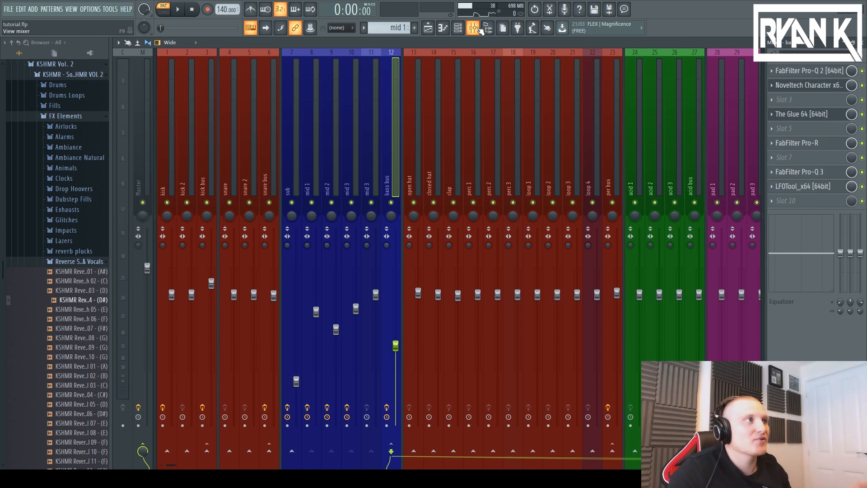
Look at the FabFilter Pro-R reverb and the FabFilter Pro-Q 3 curve with its narrow cuts on the bass bus.
{"action": "left_click", "coordinate": [802, 145]}
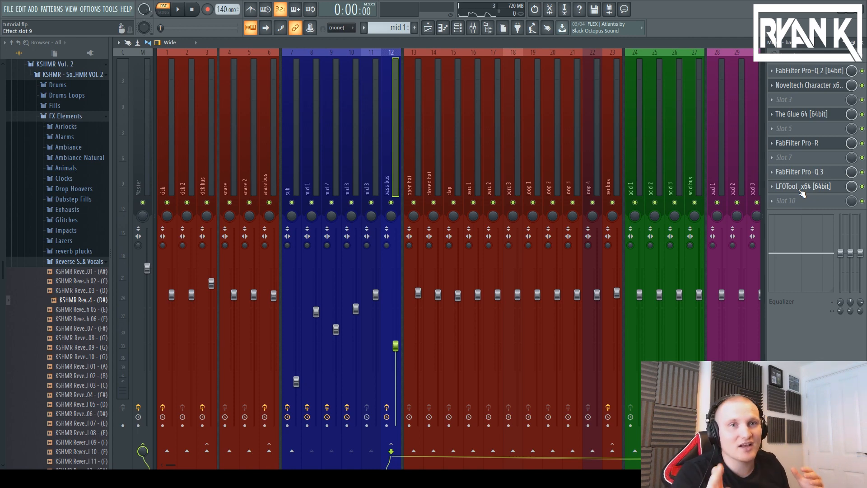
{"action": "left_click", "coordinate": [800, 172]}
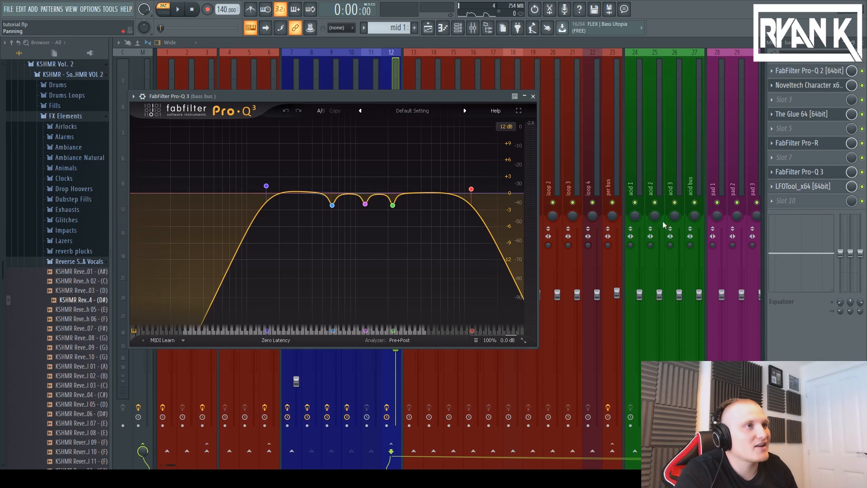
{"action": "mouse_move", "coordinate": [332, 206]}
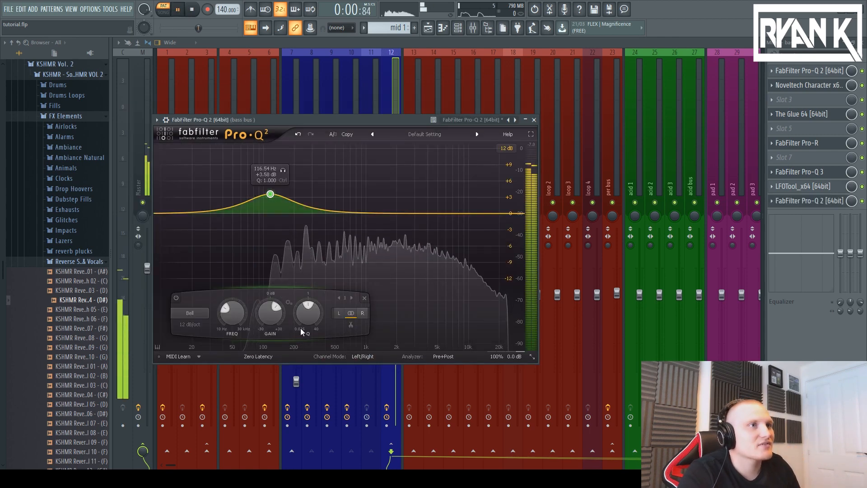
Narrow the bell band's Q to about 2.45 in the bass bus's slot 10 Pro-Q 2 and sweep it soloed across the spectrum.
{"action": "scroll", "coordinate": [307, 313], "scroll_direction": "up", "scroll_amount": 10}
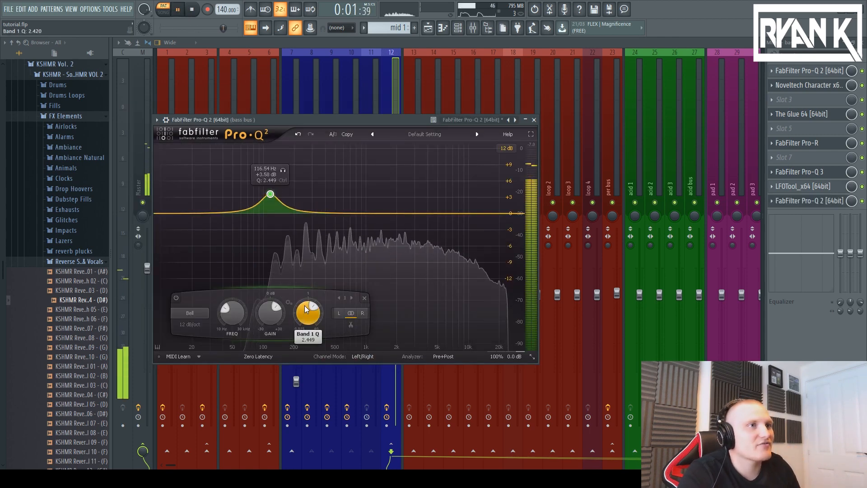
{"action": "left_click", "coordinate": [283, 170]}
{"action": "left_click_drag", "start_coordinate": [282, 171], "coordinate": [424, 171]}
{"action": "left_click_drag", "start_coordinate": [467, 153], "coordinate": [378, 179]}
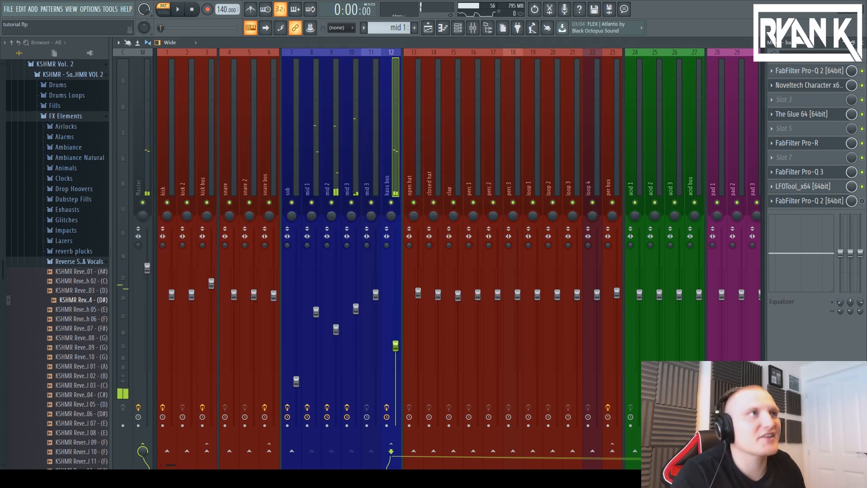
Delete the FabFilter Pro-Q 2 from effect slot 10 of the bass bus.
{"action": "left_click", "coordinate": [772, 201]}
{"action": "mouse_move", "coordinate": [779, 215]}
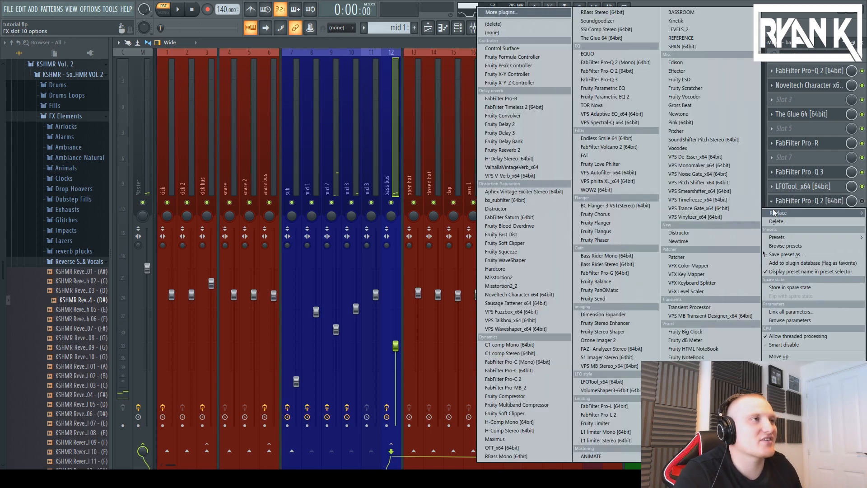
{"action": "left_click", "coordinate": [506, 24]}
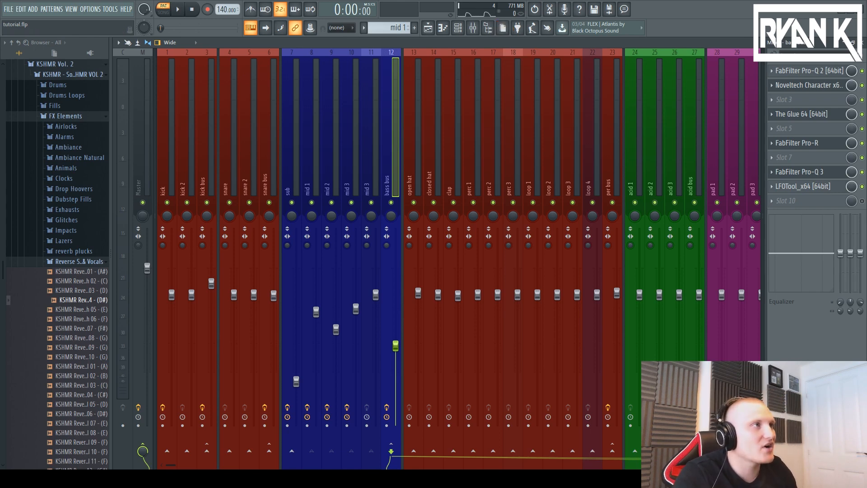
View the LFOTool volume-ducking shape on the bass bus, and close the plugin window.
{"action": "left_click", "coordinate": [809, 187]}
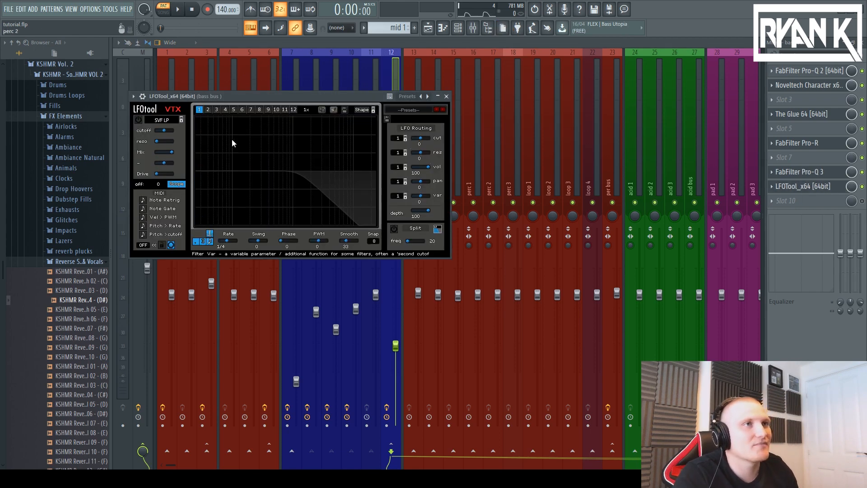
{"action": "left_click_drag", "start_coordinate": [291, 97], "coordinate": [421, 73]}
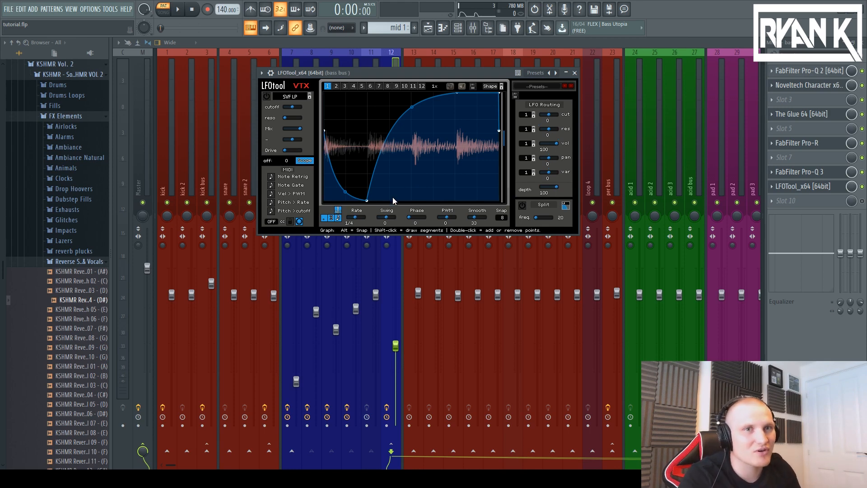
{"action": "left_click", "coordinate": [574, 73]}
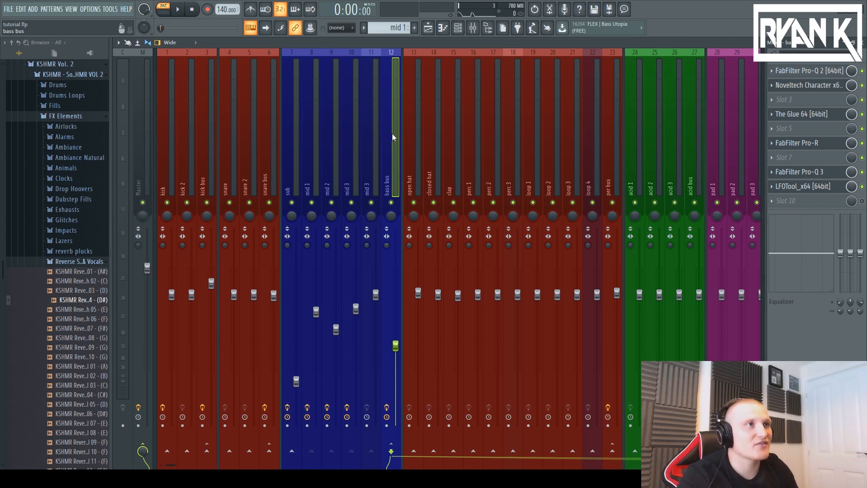
Examine the delay send and long send verb tracks with their effects, and the bass bus routing to them.
{"action": "left_click_drag", "start_coordinate": [170, 465], "coordinate": [660, 466]}
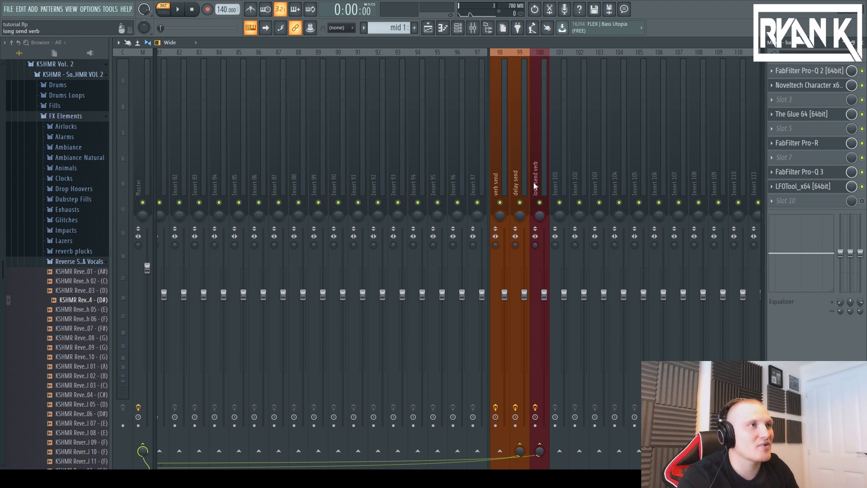
{"action": "left_click", "coordinate": [519, 190]}
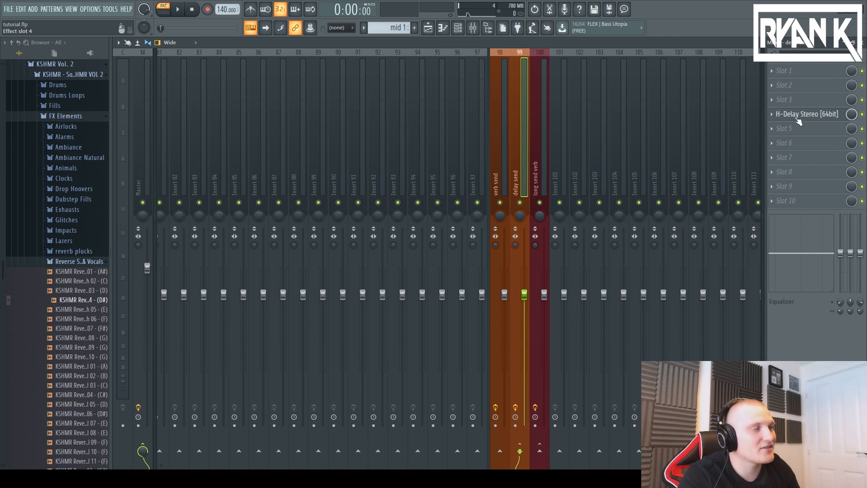
{"action": "left_click", "coordinate": [544, 180]}
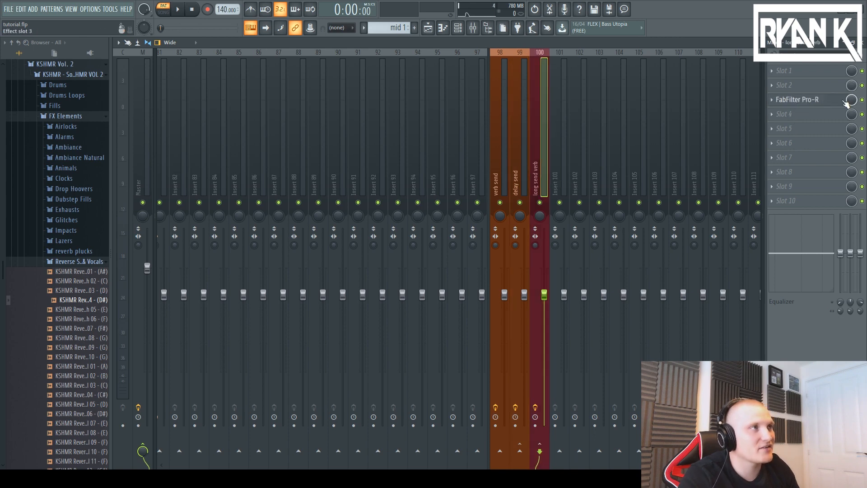
{"action": "left_click", "coordinate": [845, 100]}
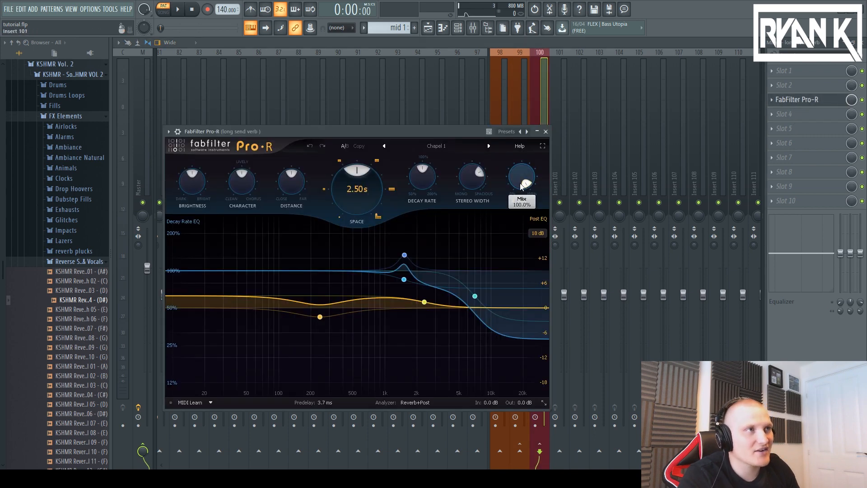
{"action": "left_click", "coordinate": [515, 109]}
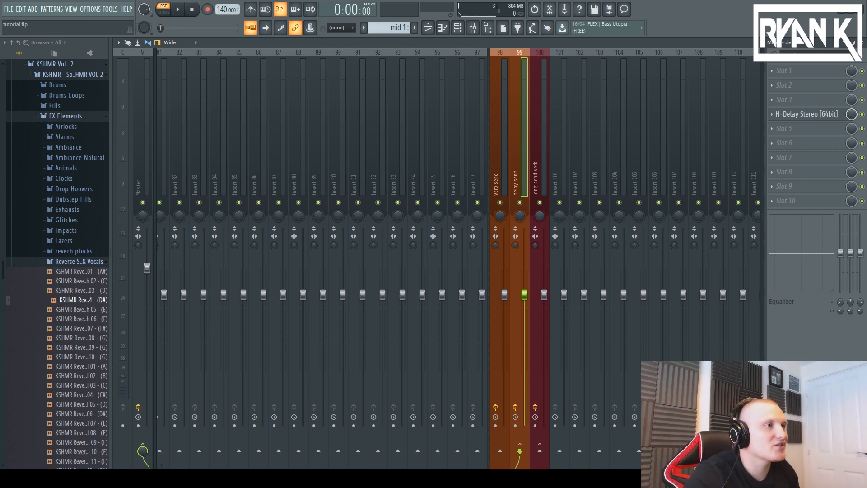
{"action": "left_click_drag", "start_coordinate": [558, 464], "coordinate": [220, 465]}
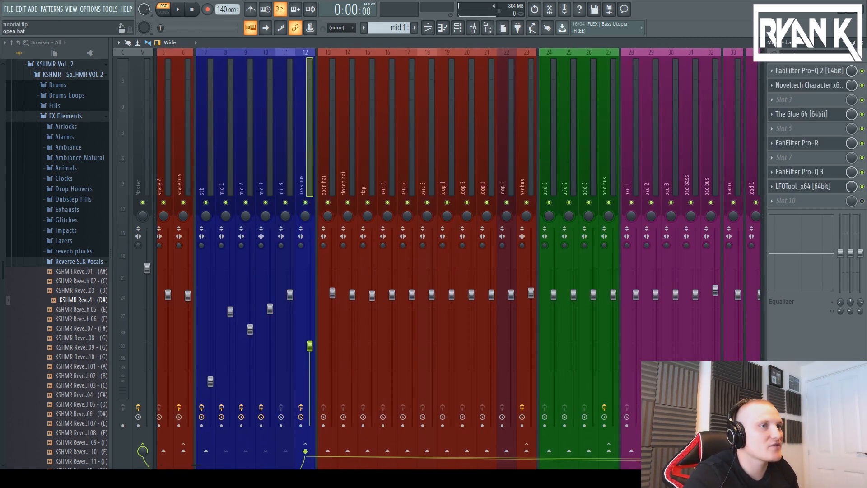
{"action": "left_click_drag", "start_coordinate": [199, 465], "coordinate": [568, 468]}
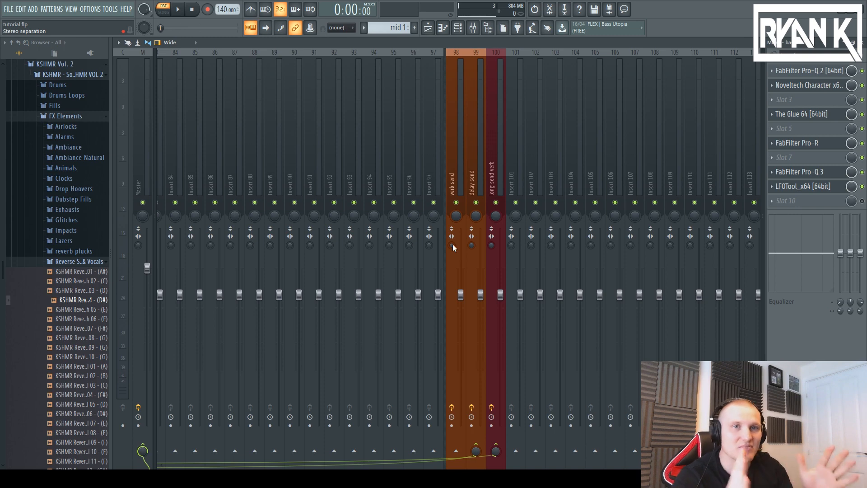
Show the kick, sub and mid 1 clips in the playlist in song mode and return playback to the start.
{"action": "left_click", "coordinate": [428, 28]}
{"action": "left_click", "coordinate": [322, 62]}
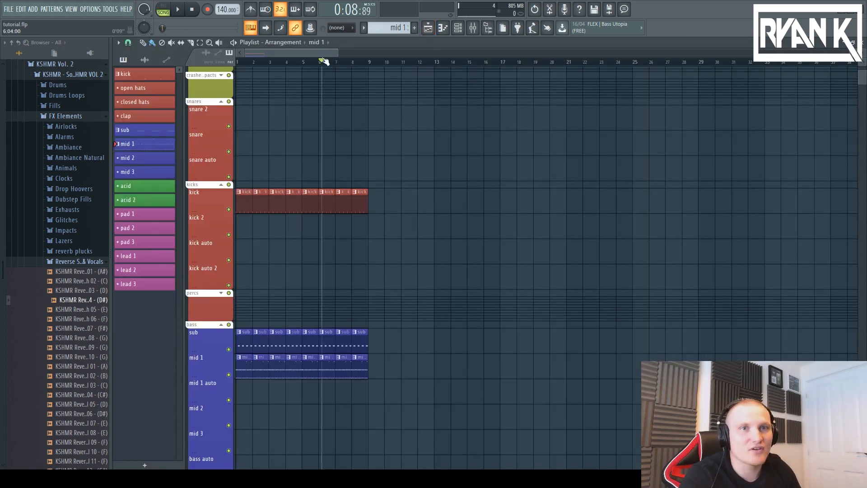
{"action": "mouse_move", "coordinate": [337, 53]}
{"action": "left_mouse_down"}
{"action": "mouse_move", "coordinate": [313, 53]}
{"action": "mouse_move", "coordinate": [348, 54]}
{"action": "left_mouse_up"}
{"action": "scroll", "coordinate": [339, 247], "scroll_direction": "down", "scroll_amount": 2}
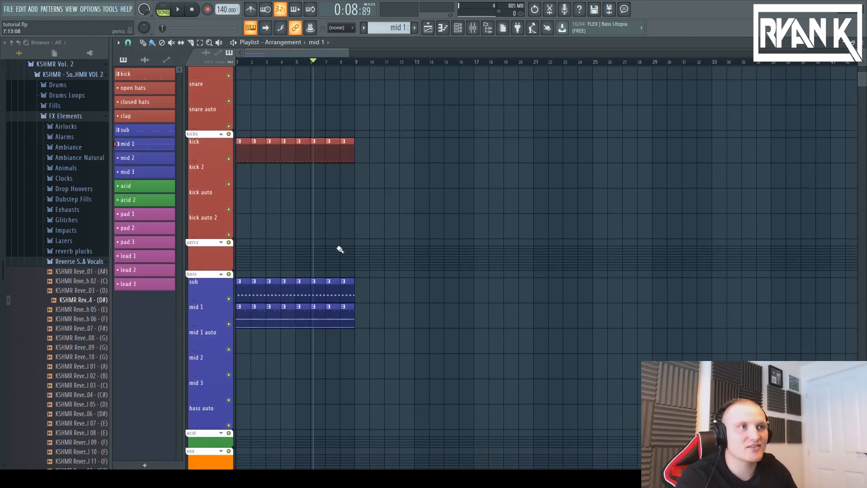
{"action": "left_click", "coordinate": [193, 10]}
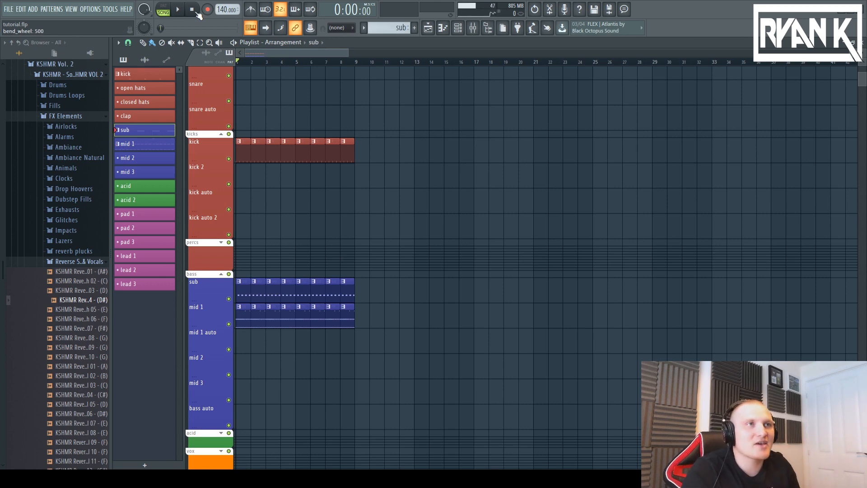